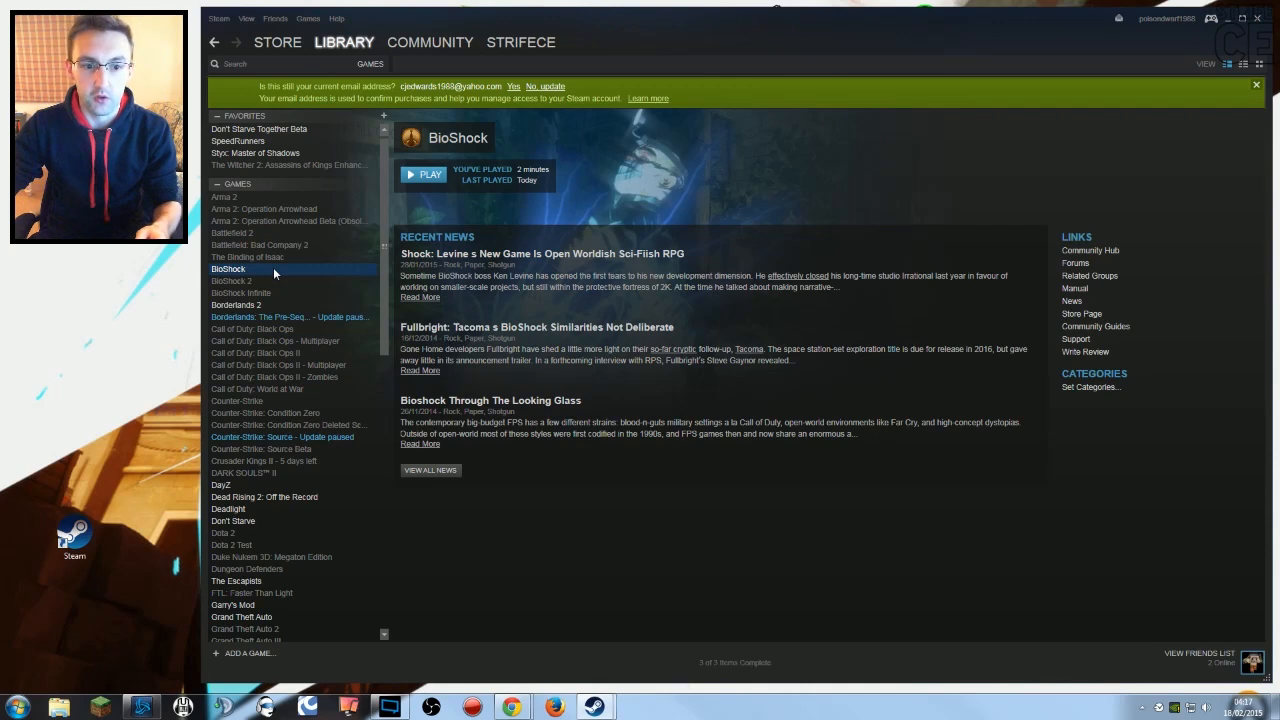
Try to launch BioShock from the library and dismiss the resulting dialog
{"action": "left_click", "coordinate": [428, 177]}
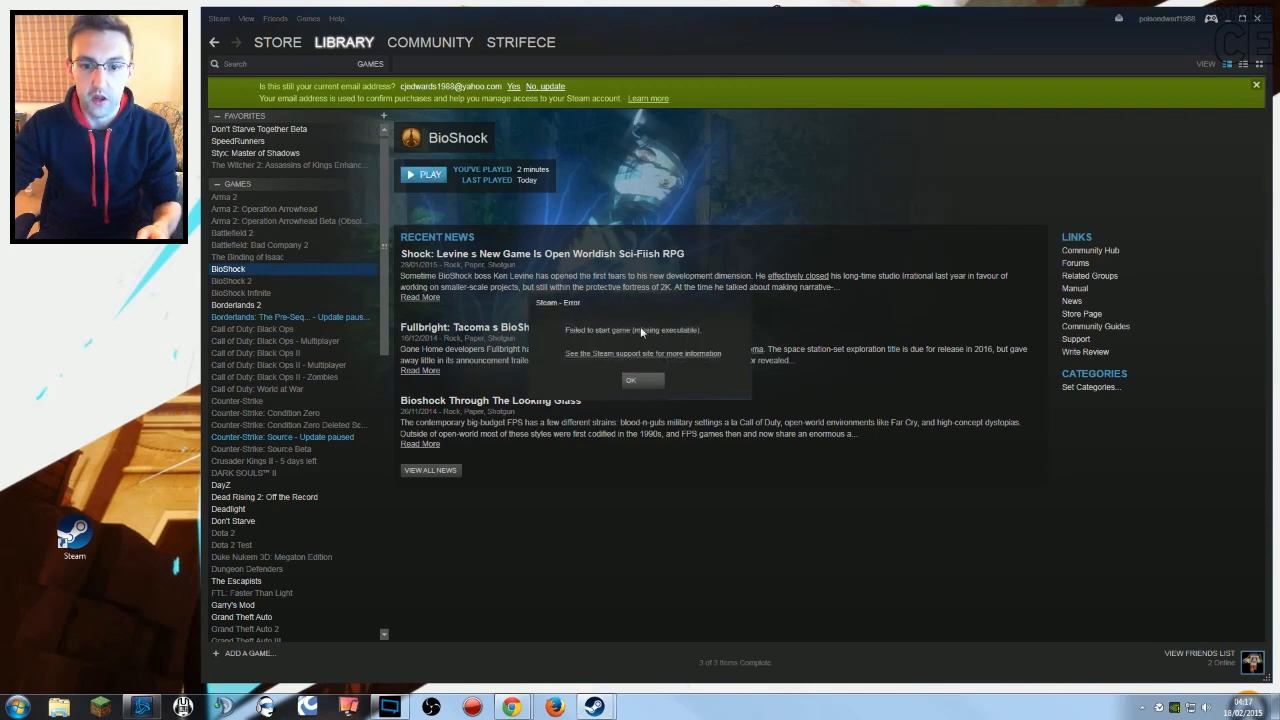
{"action": "left_click_drag", "start_coordinate": [635, 302], "coordinate": [768, 126]}
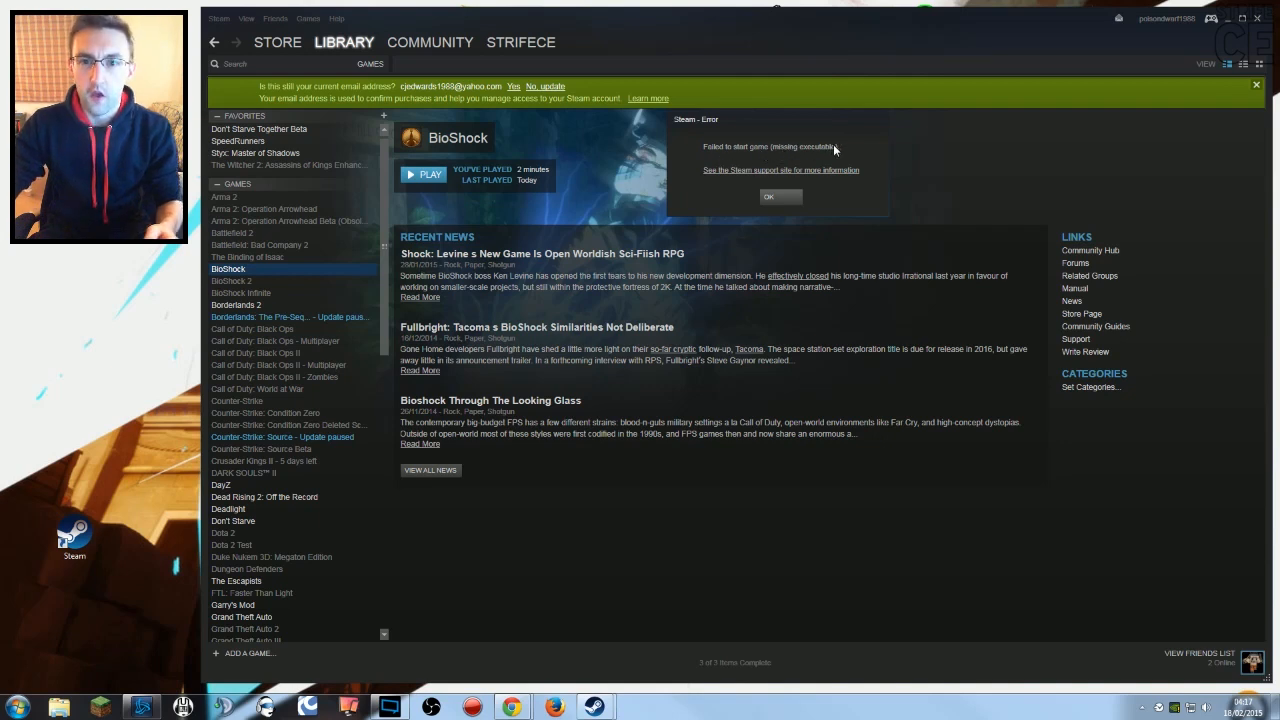
{"action": "left_click", "coordinate": [766, 199]}
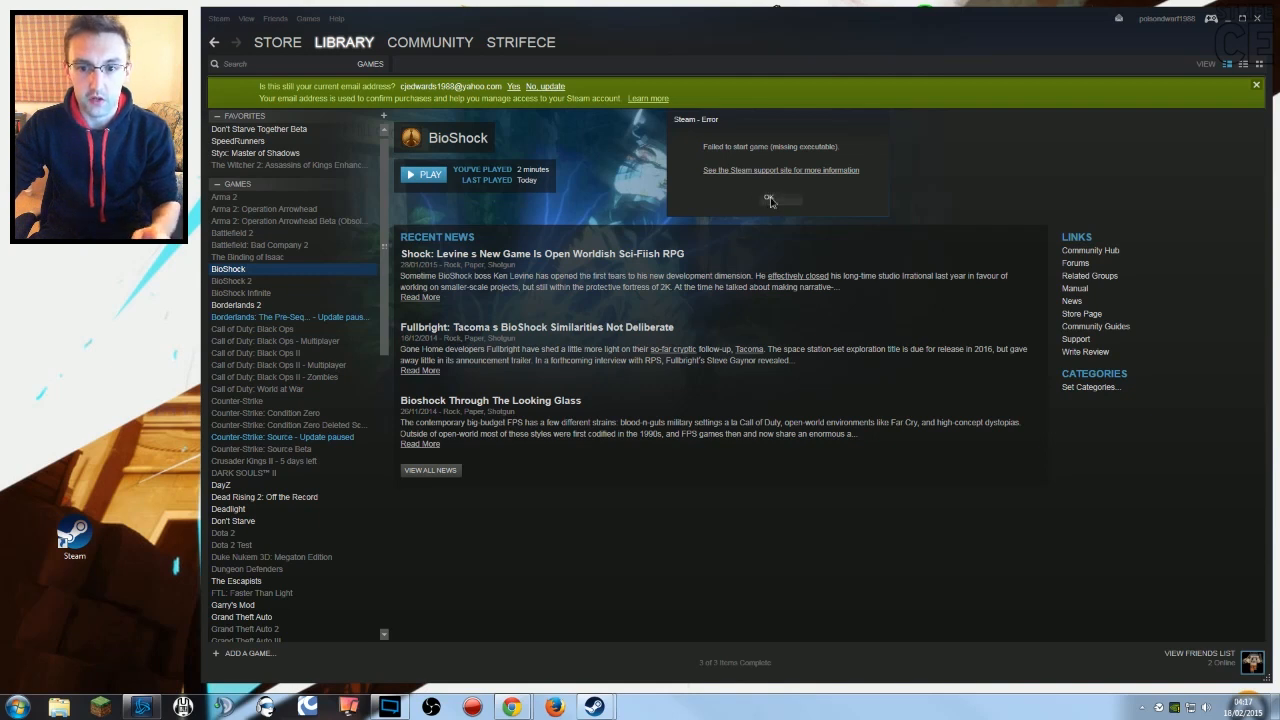
Open BioShock's properties and review its local files options and update settings
{"action": "right_click", "coordinate": [316, 275]}
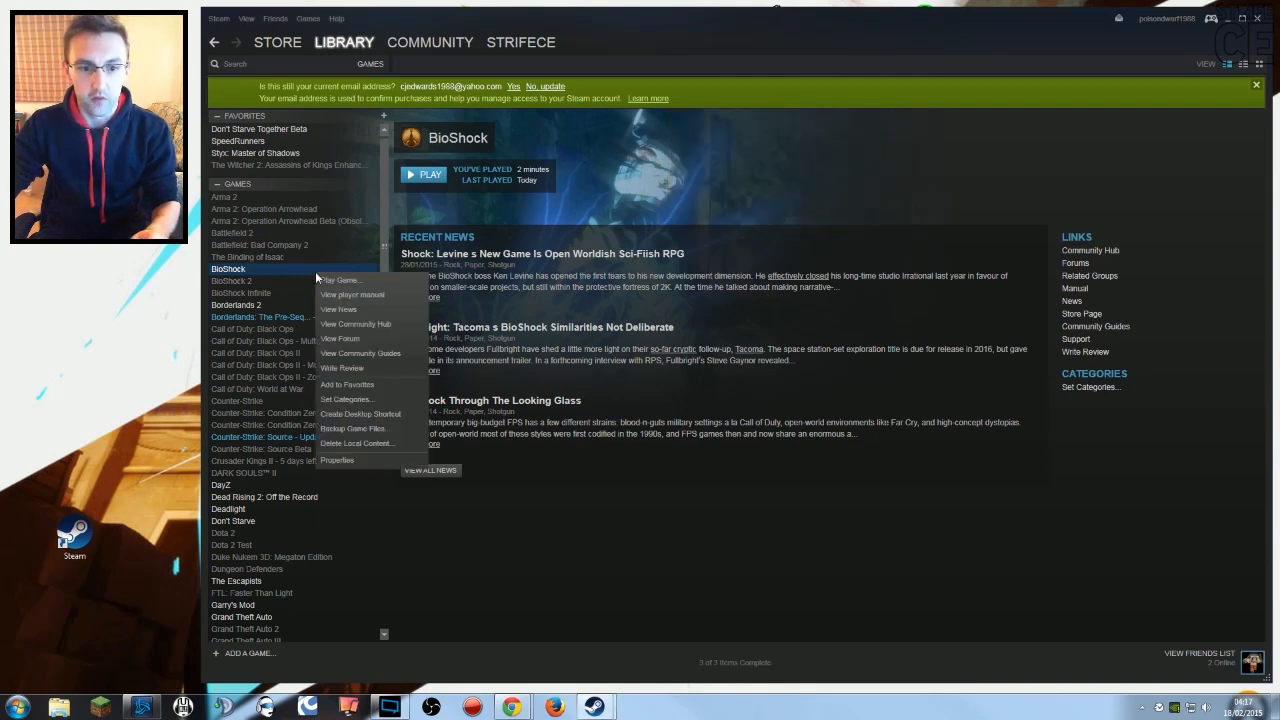
{"action": "left_click", "coordinate": [331, 461]}
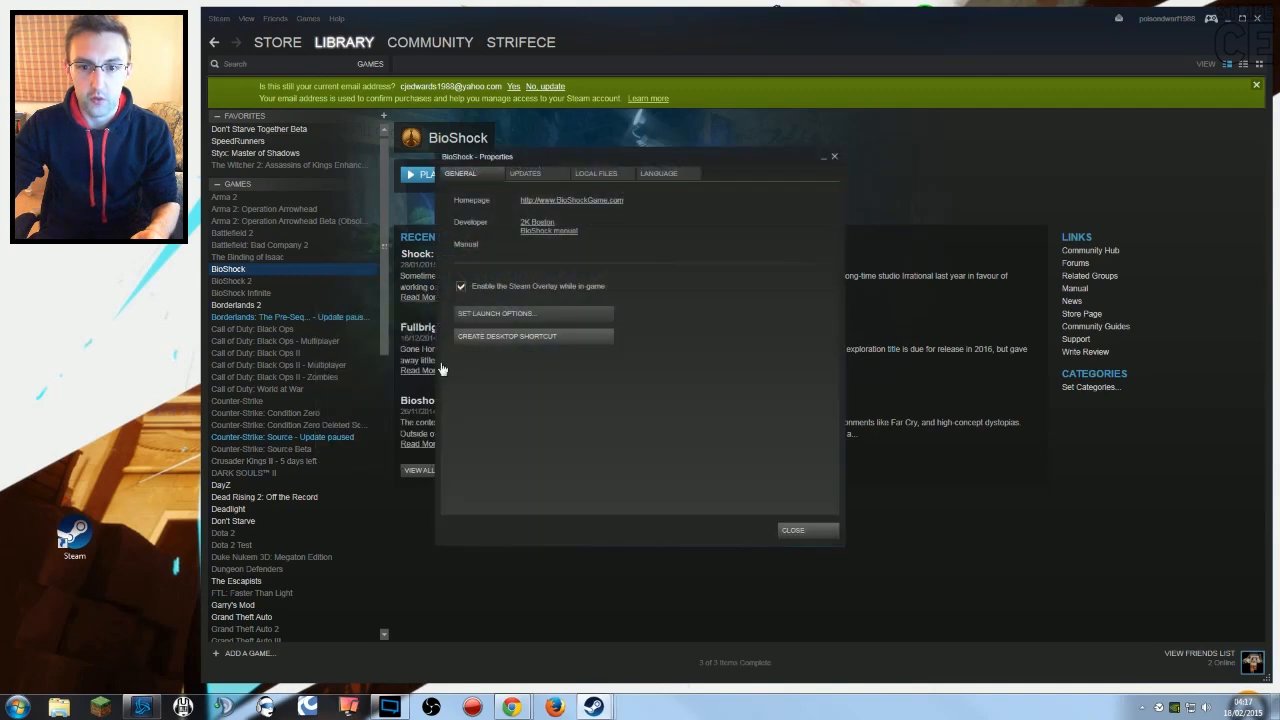
{"action": "left_click", "coordinate": [603, 174]}
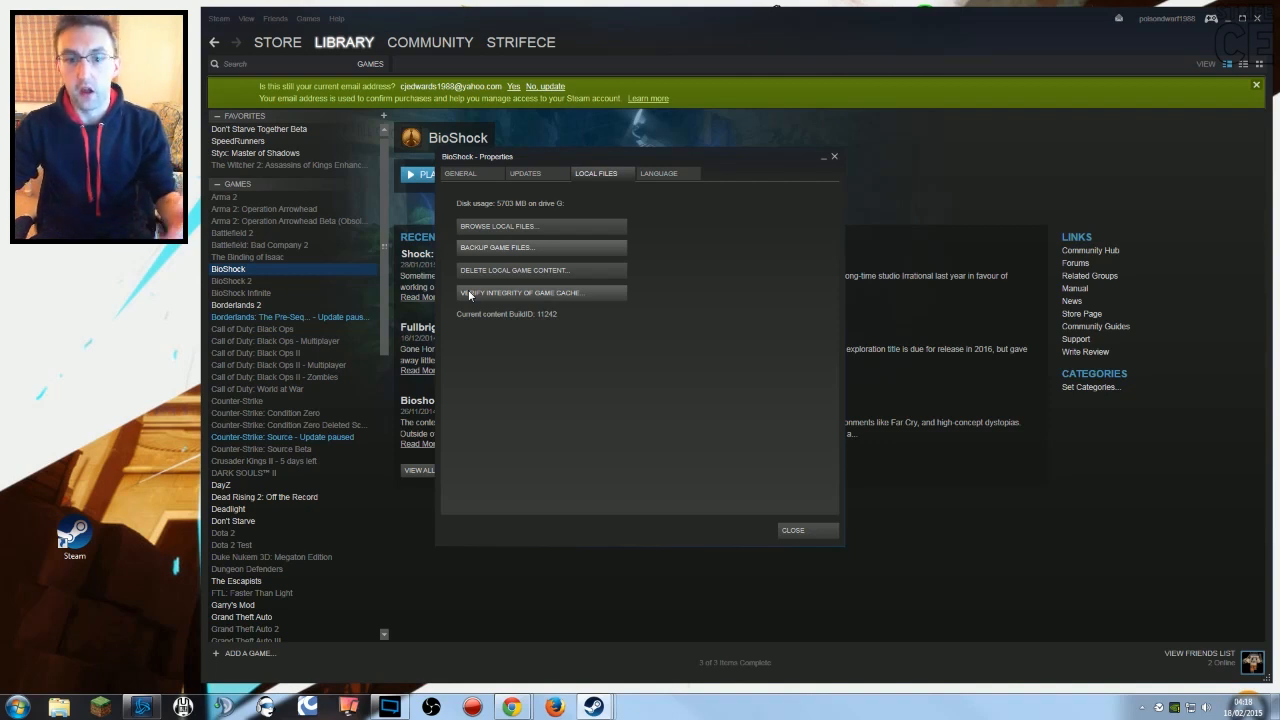
{"action": "left_click", "coordinate": [527, 174]}
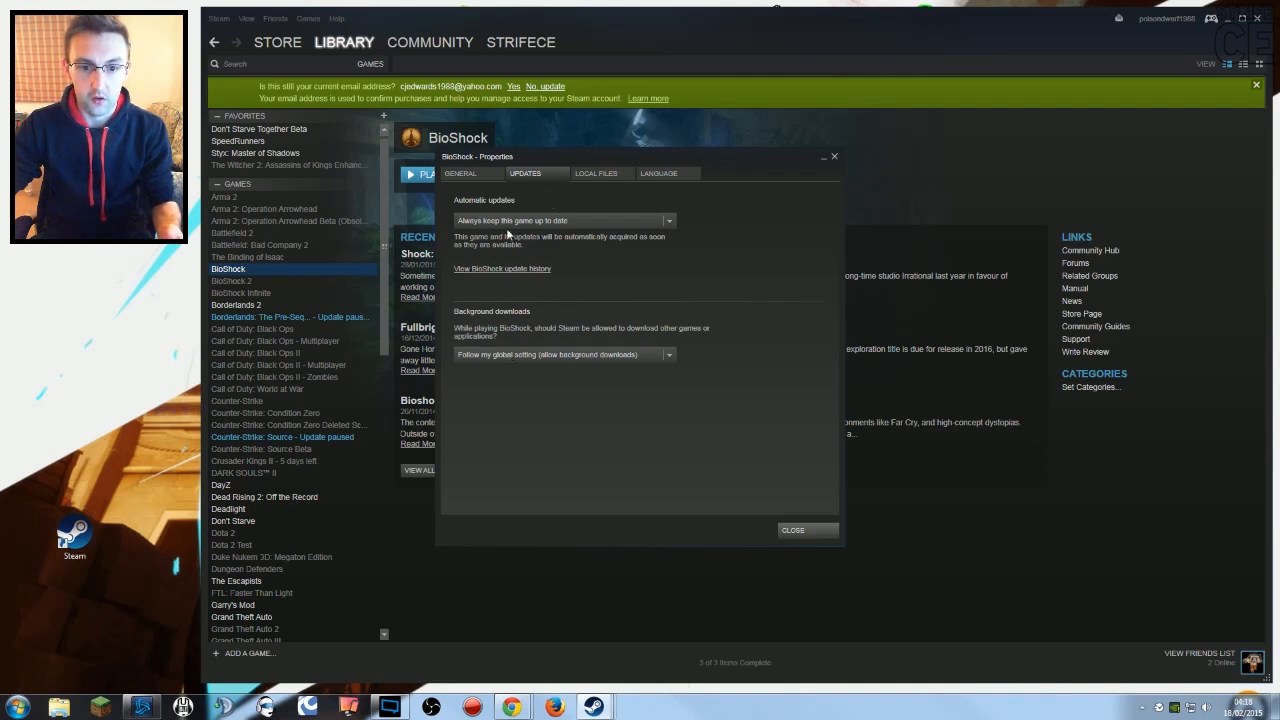
Reopen BioShock's properties, browse its local game files, and close the properties
{"action": "right_click", "coordinate": [283, 274]}
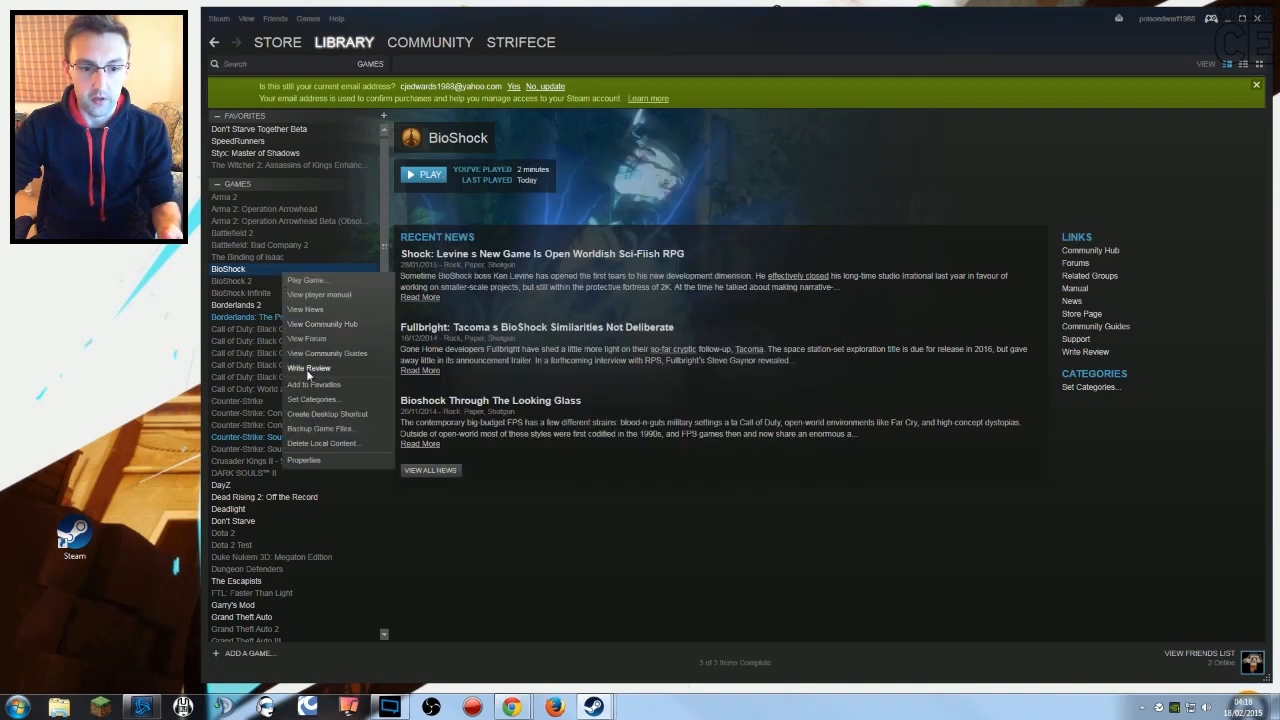
{"action": "left_click", "coordinate": [312, 460]}
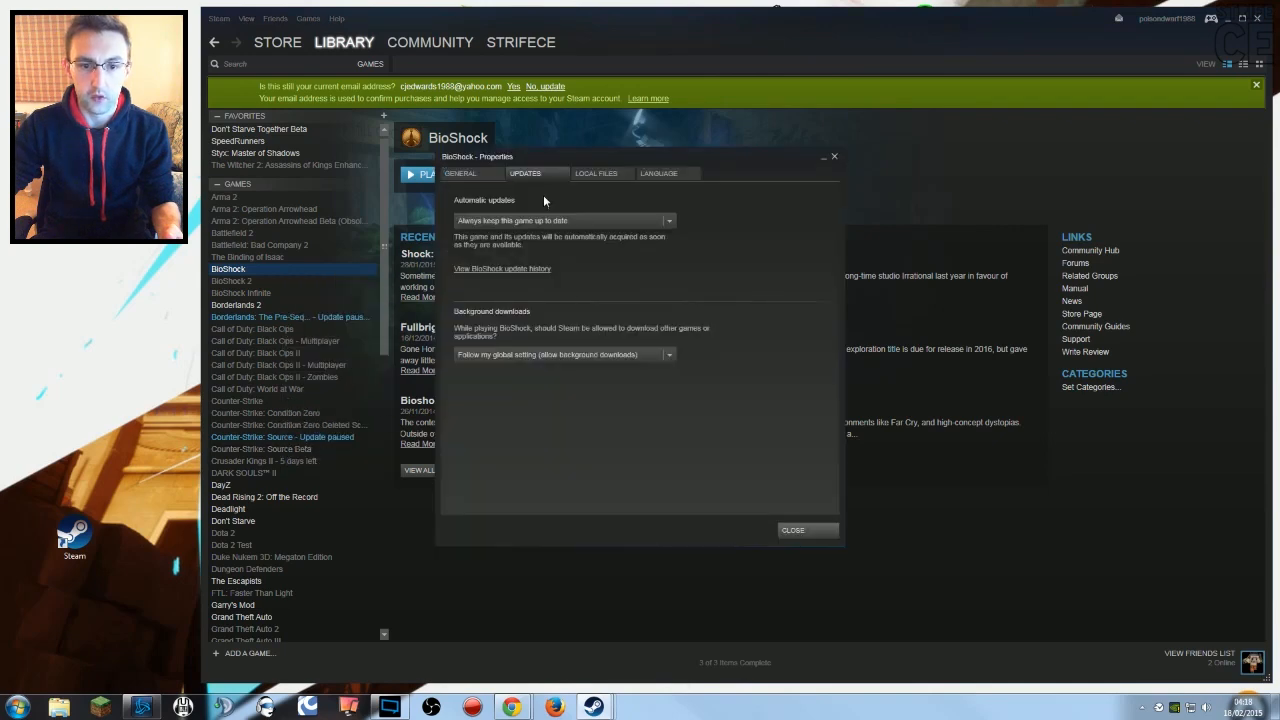
{"action": "left_click", "coordinate": [595, 174]}
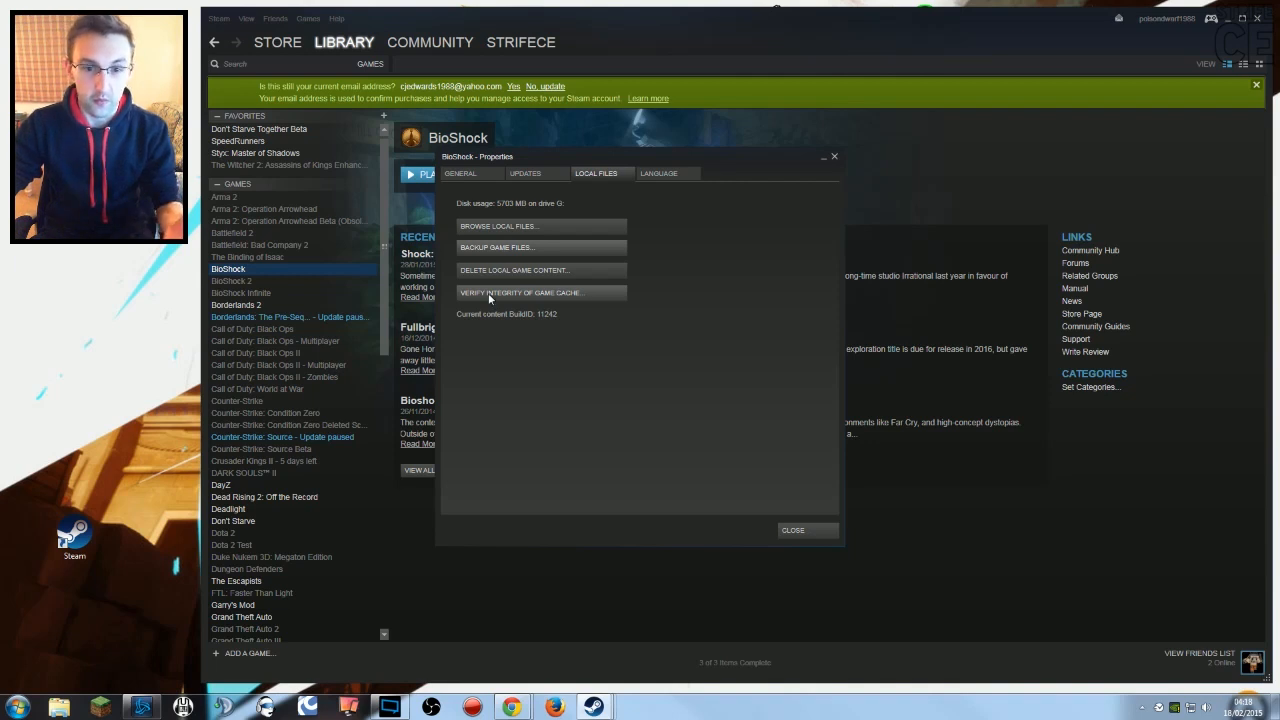
{"action": "left_click", "coordinate": [502, 229]}
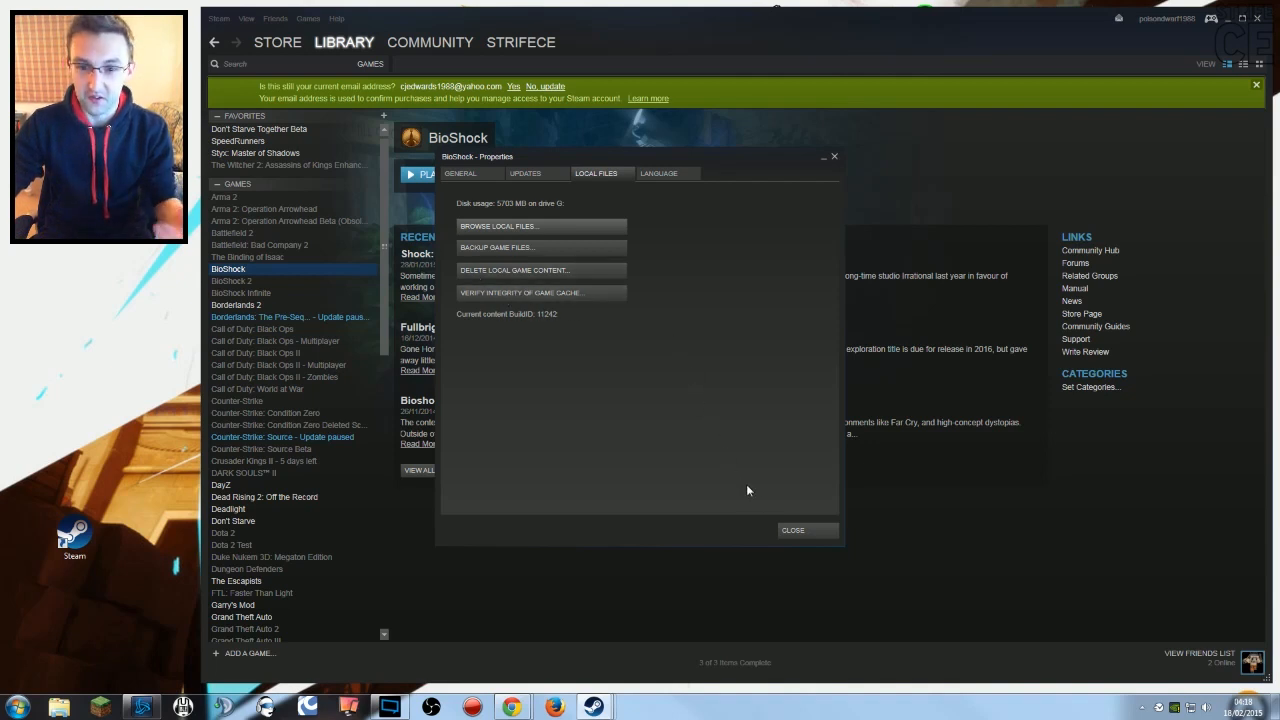
{"action": "left_click", "coordinate": [795, 530]}
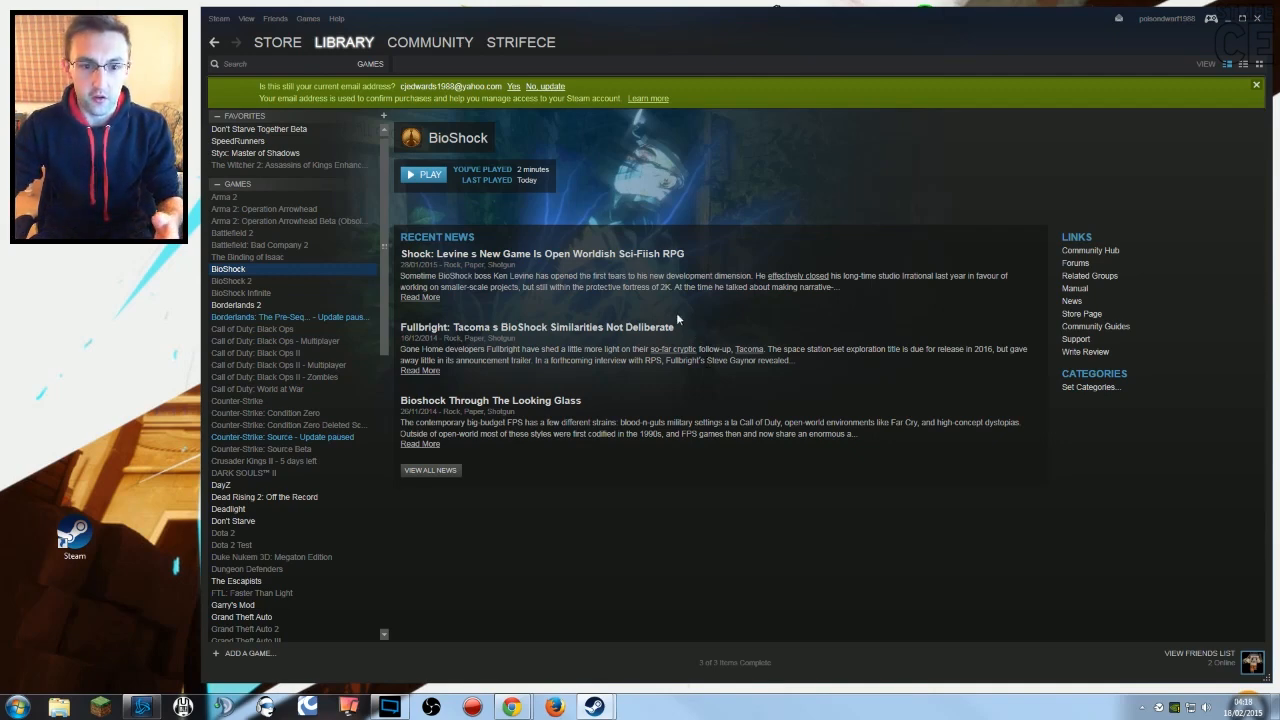
{"action": "right_click", "coordinate": [366, 273]}
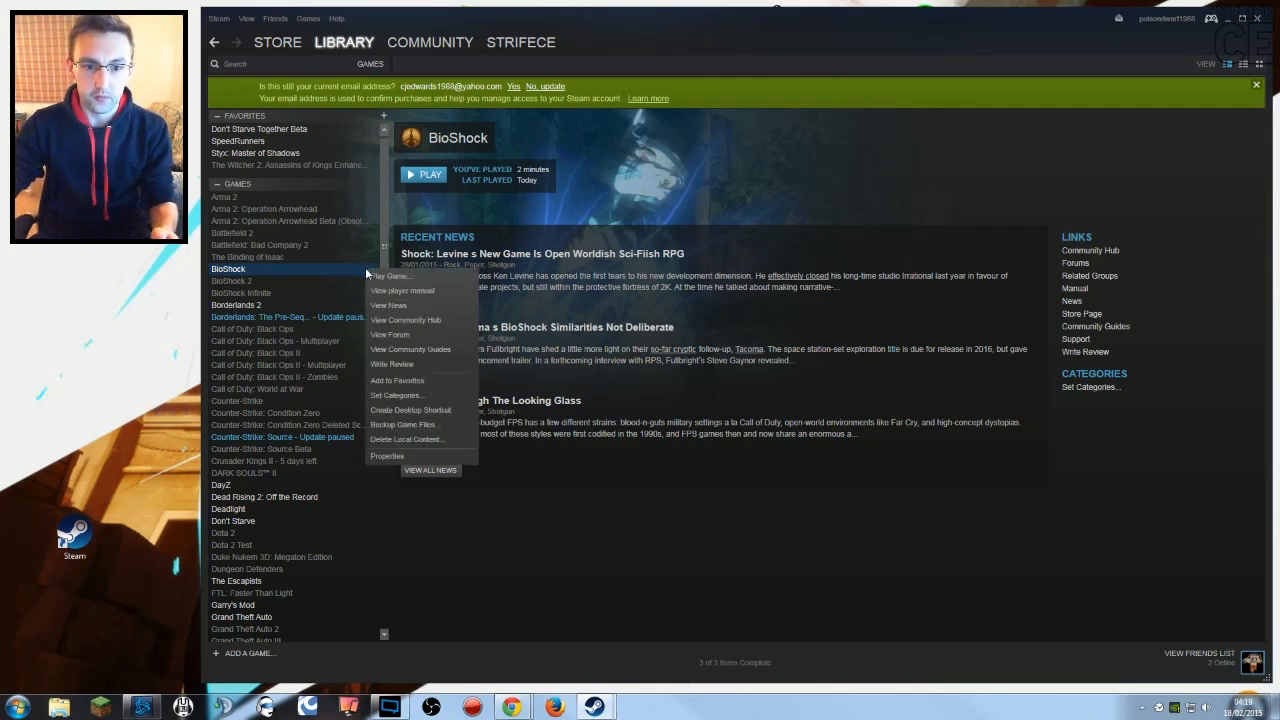
{"action": "left_click", "coordinate": [404, 461]}
{"action": "left_click", "coordinate": [834, 159]}
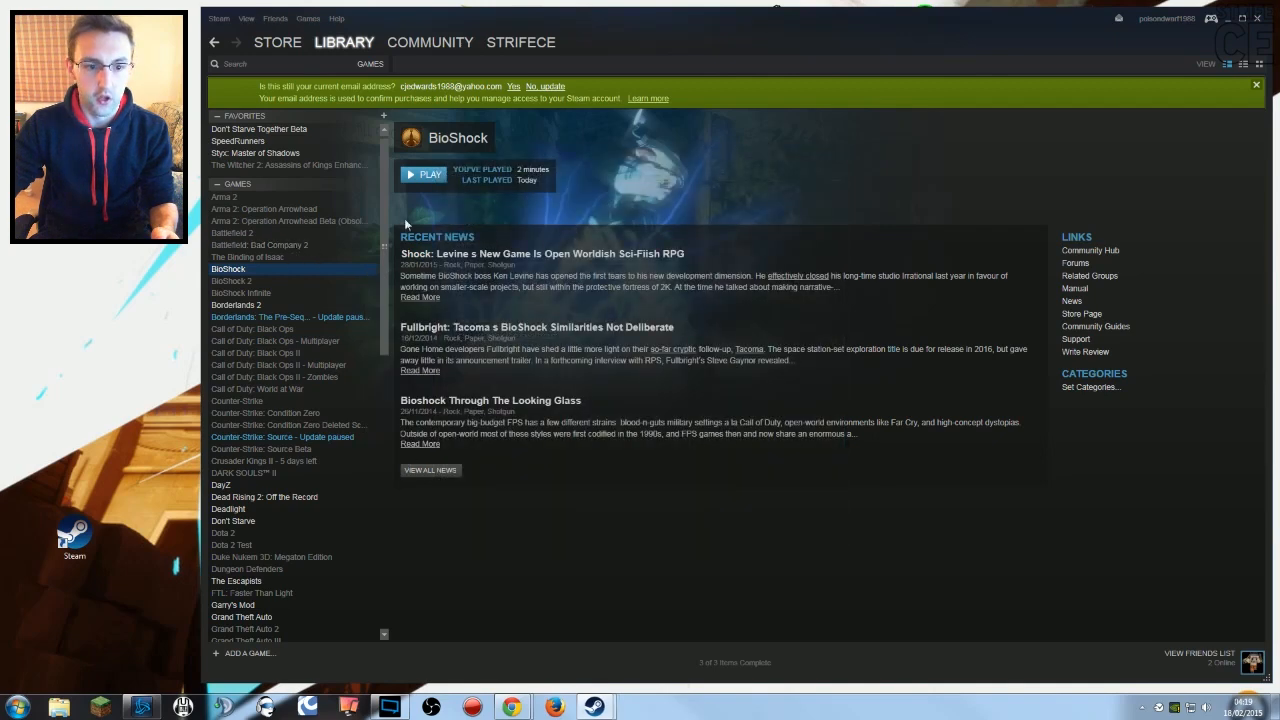
Try again to launch BioShock and close the message dialog
{"action": "left_click", "coordinate": [436, 178]}
{"action": "left_click_drag", "start_coordinate": [607, 314], "coordinate": [729, 134]}
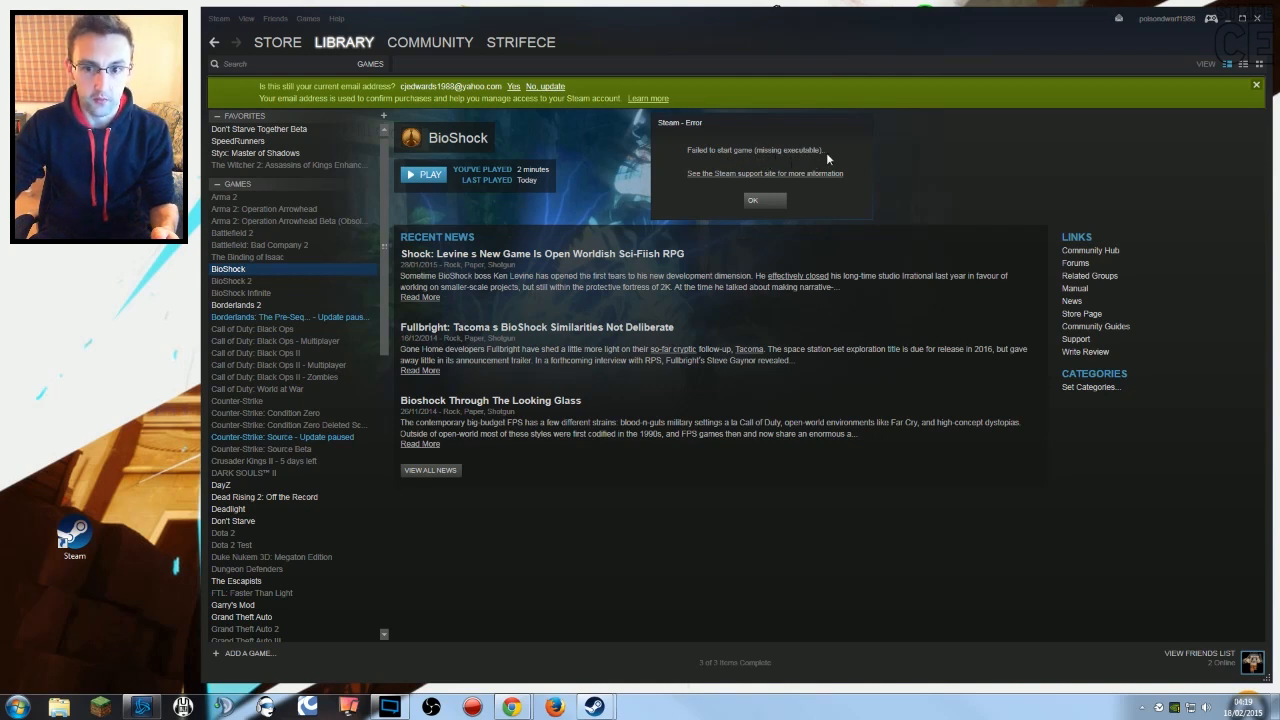
{"action": "left_click", "coordinate": [758, 204]}
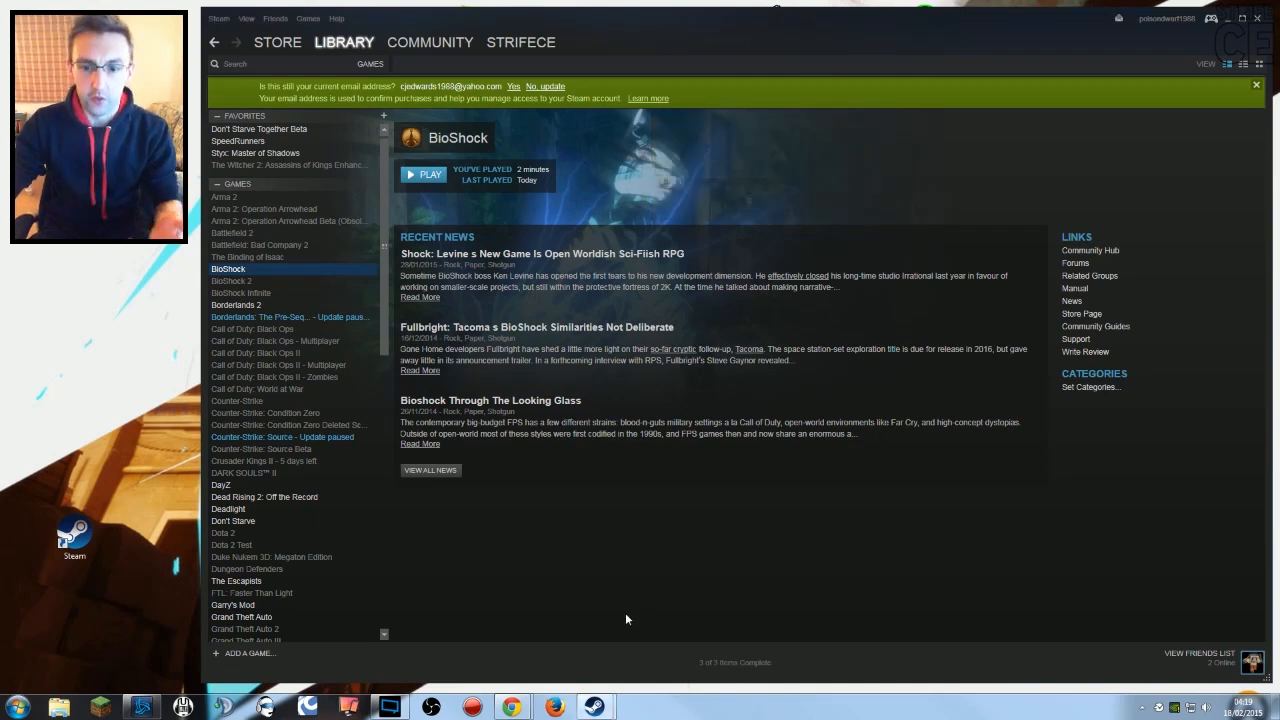
Inspect the running processes in Windows Task Manager, including the actions available for csrss.exe, and close it
{"action": "right_click", "coordinate": [680, 706]}
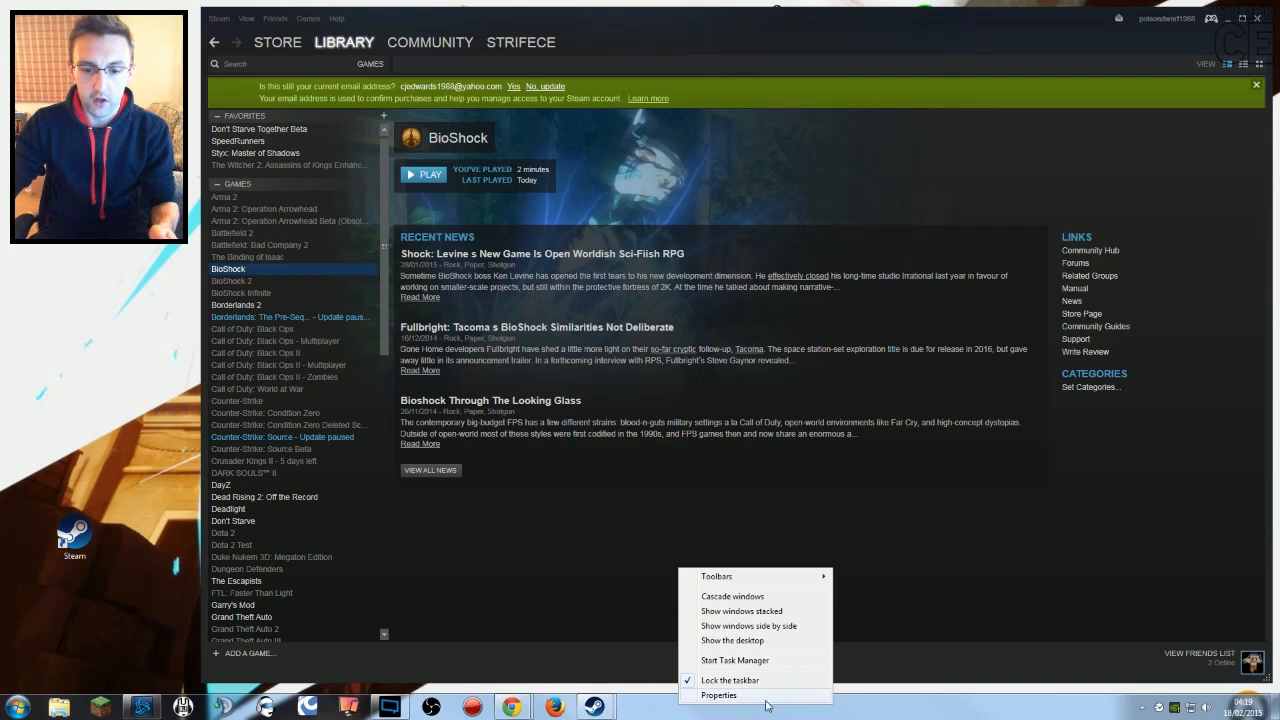
{"action": "left_click", "coordinate": [721, 662]}
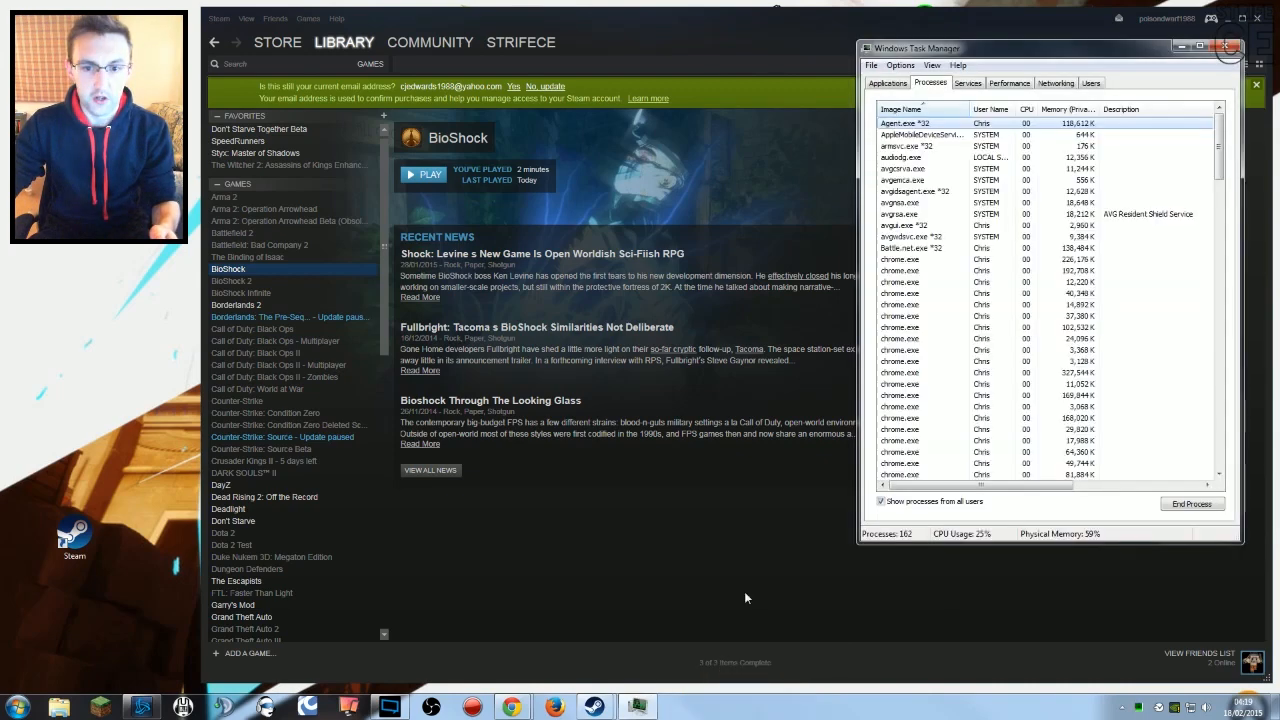
{"action": "left_click_drag", "start_coordinate": [998, 56], "coordinate": [769, 97]}
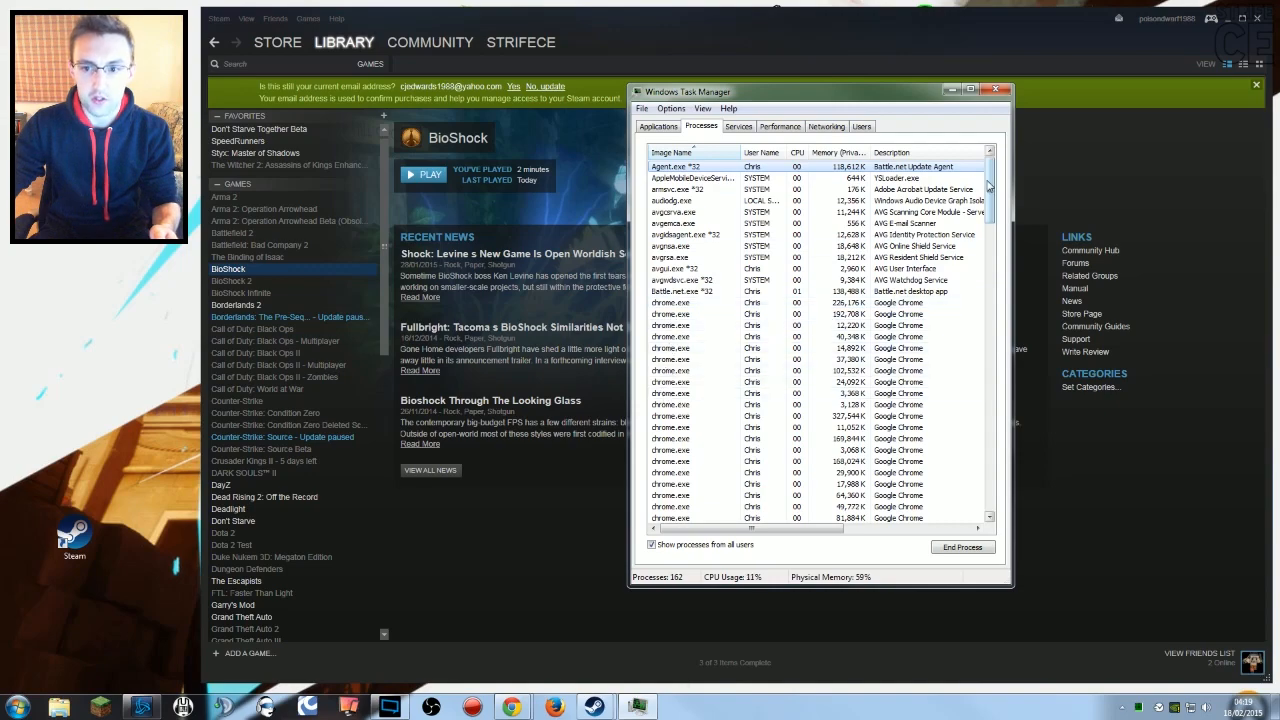
{"action": "left_click_drag", "start_coordinate": [990, 186], "coordinate": [988, 276]}
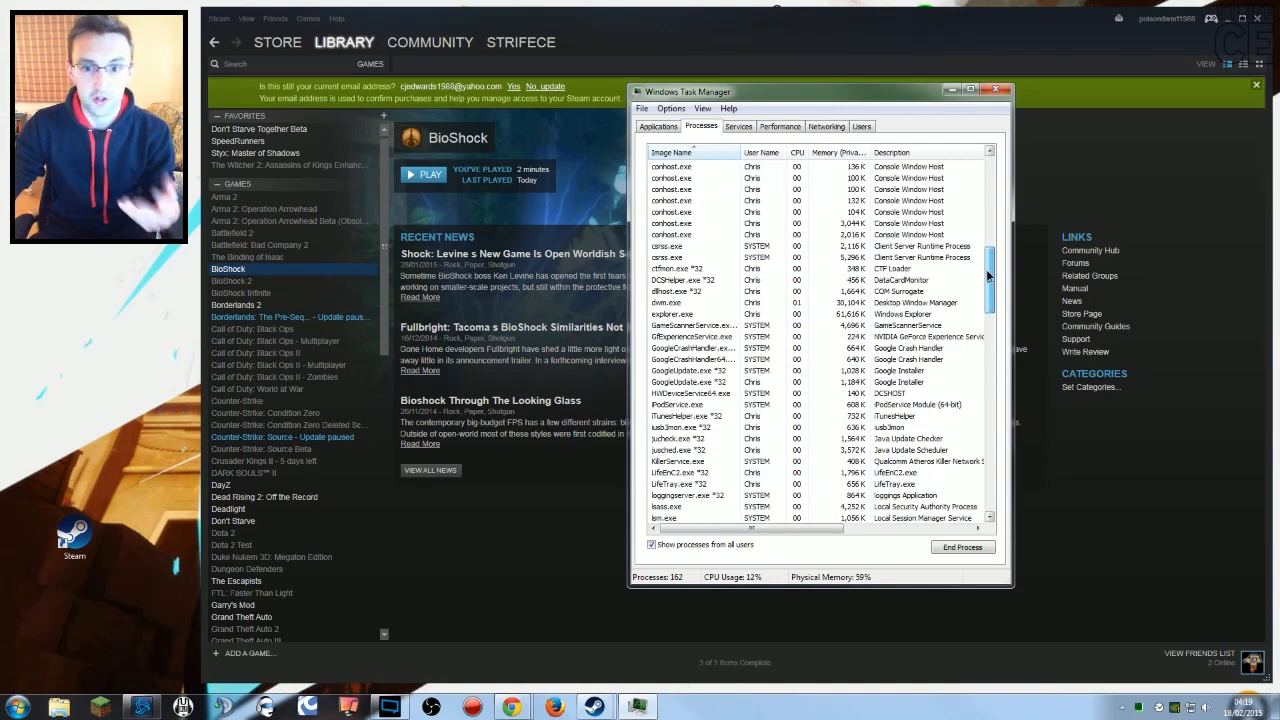
{"action": "right_click", "coordinate": [667, 248]}
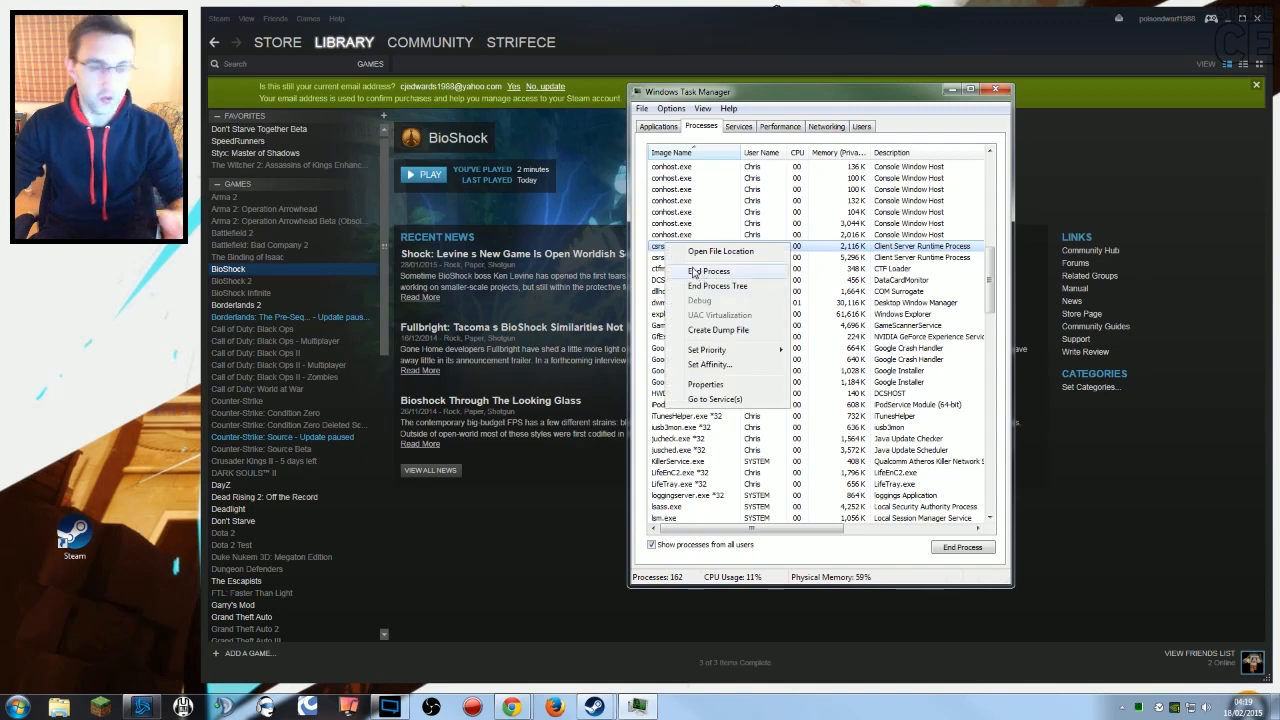
{"action": "left_click", "coordinate": [995, 90]}
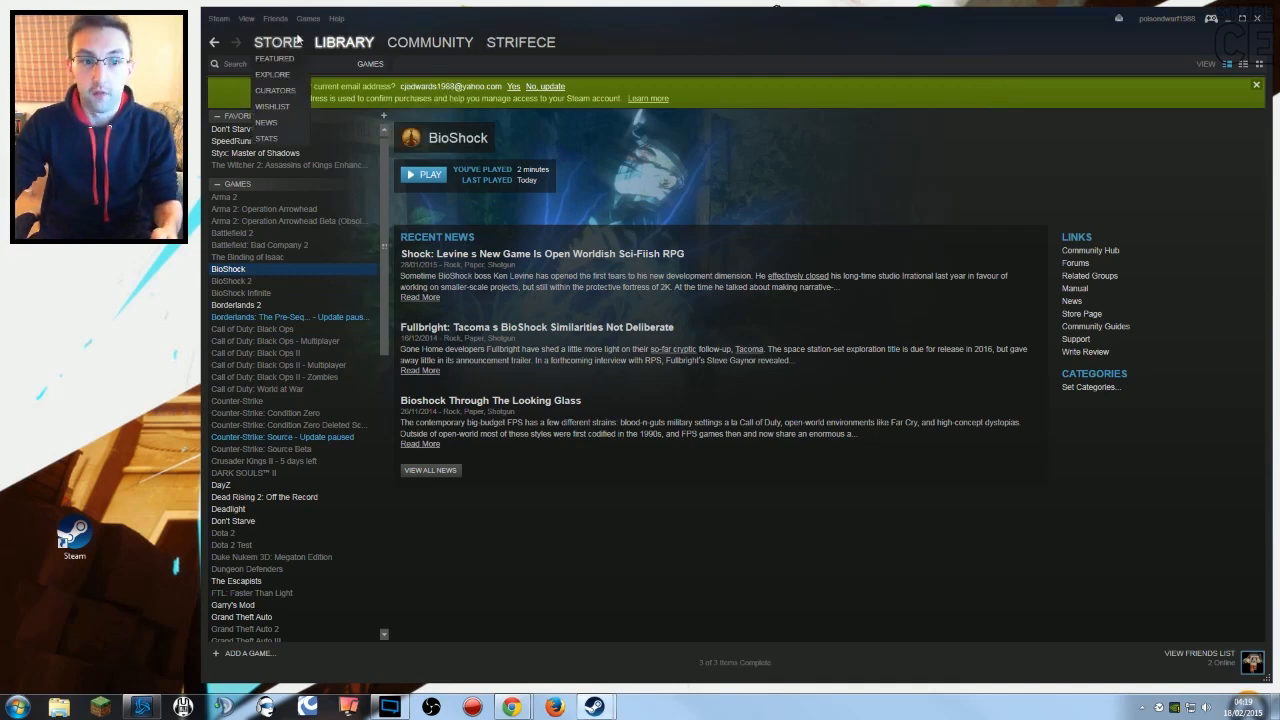
Look over Steam's video driver update option and switch to the NVIDIA driver downloads page in Chrome
{"action": "left_click", "coordinate": [221, 22]}
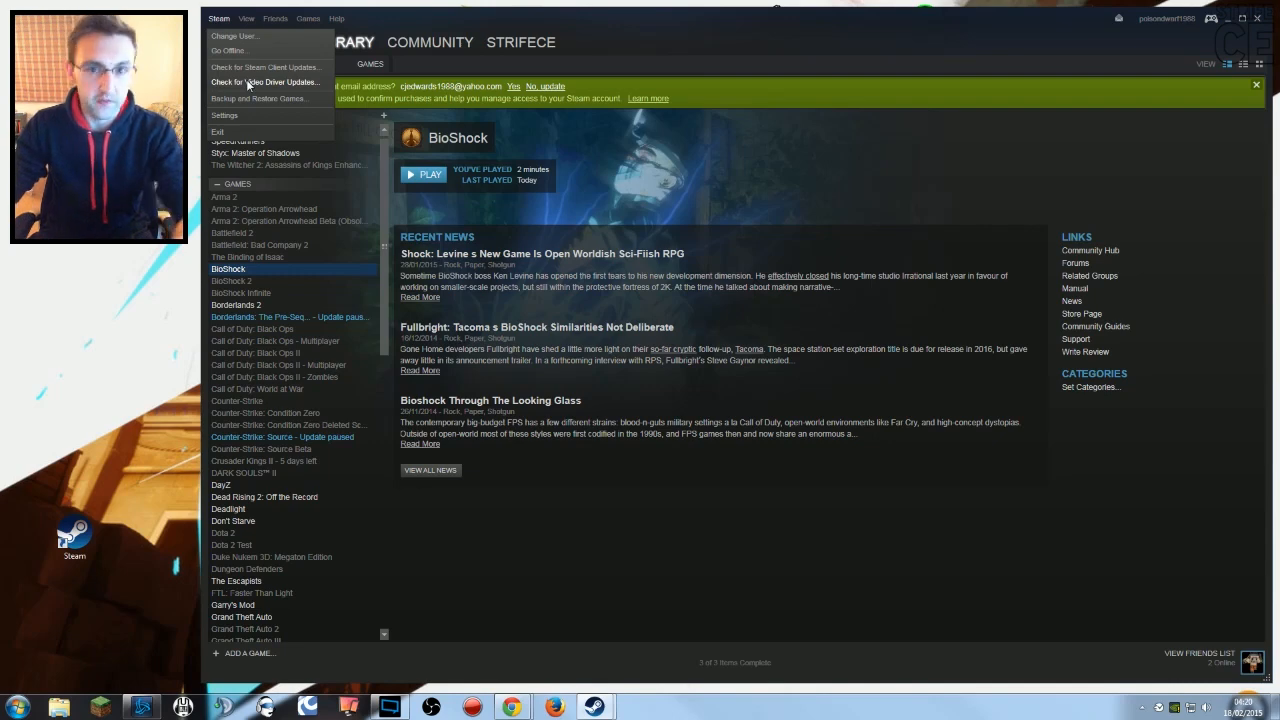
{"action": "left_click", "coordinate": [511, 707]}
{"action": "left_click", "coordinate": [565, 630]}
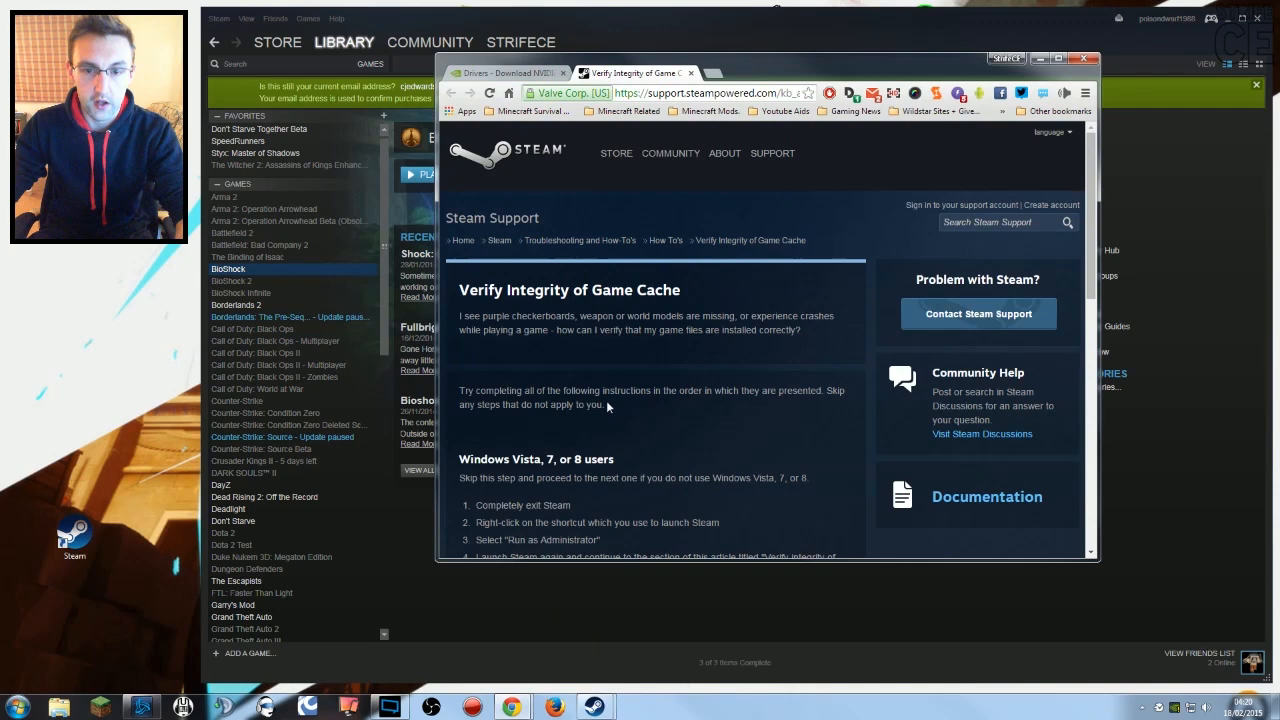
{"action": "left_click", "coordinate": [510, 74]}
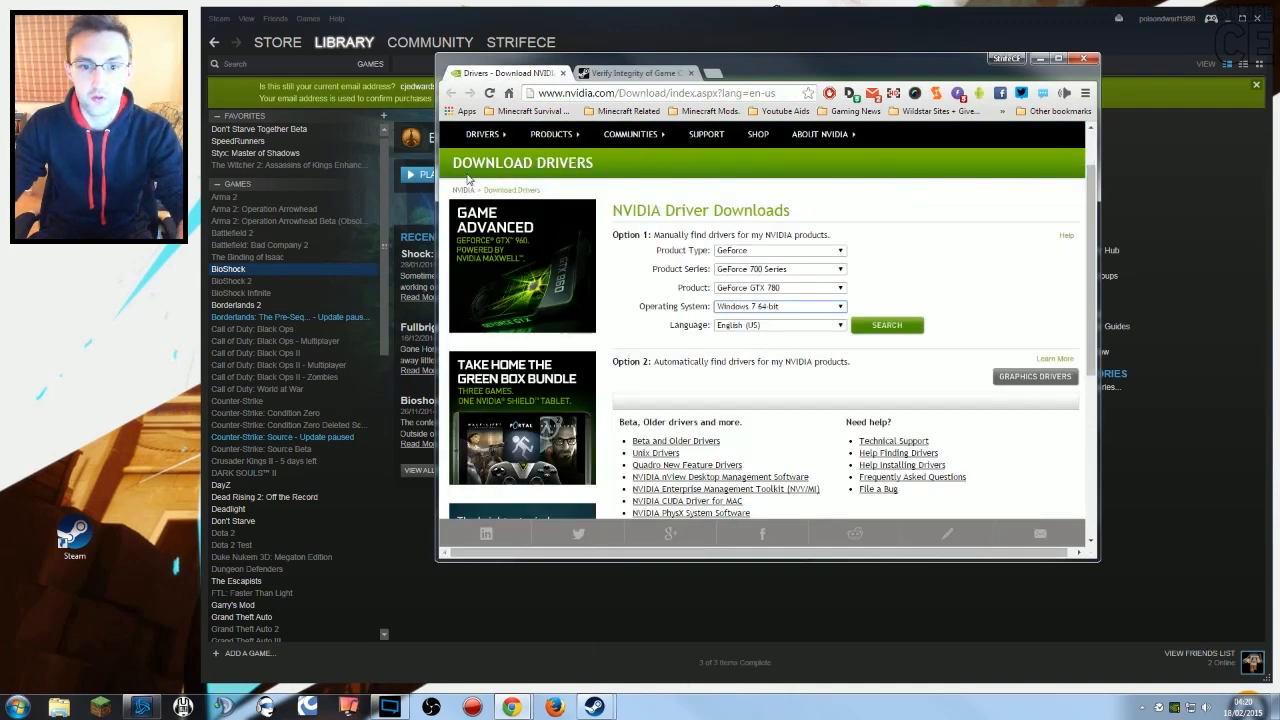
Run dxdiag, check the graphics card details for the first display, and close the DirectX Diagnostic Tool
{"action": "left_click", "coordinate": [15, 710]}
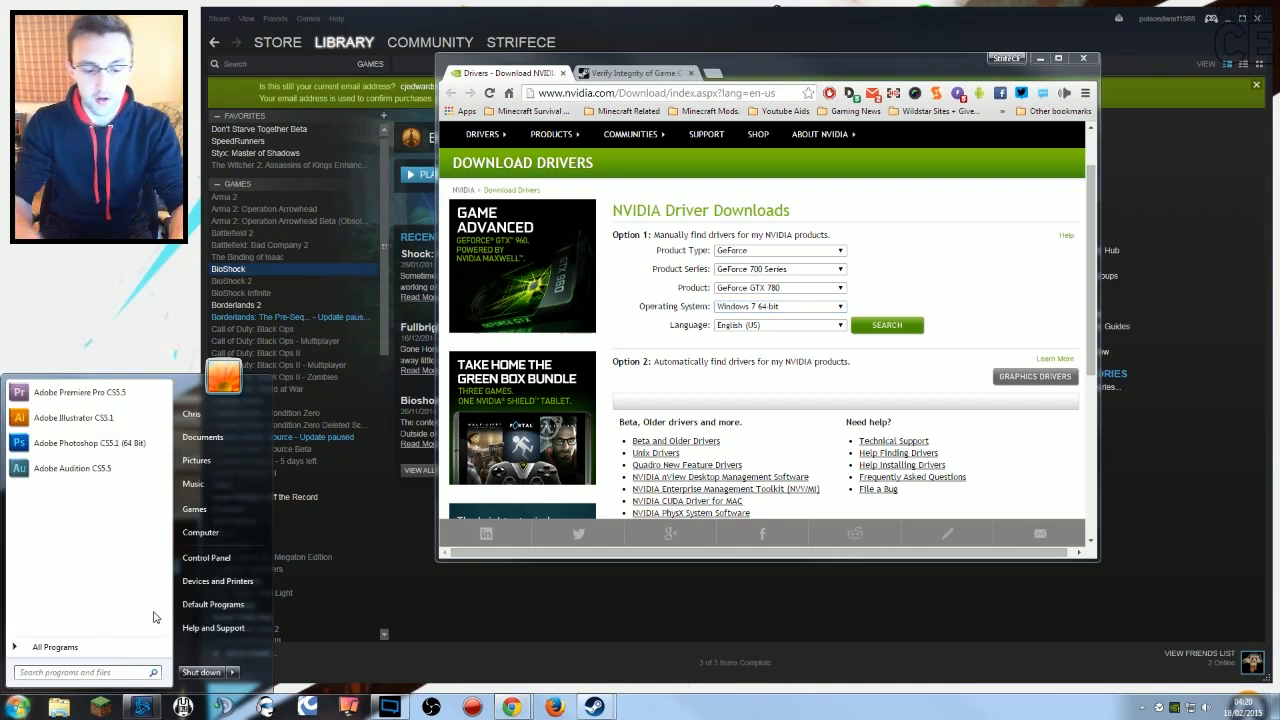
{"action": "type", "text": "dxdiag"}
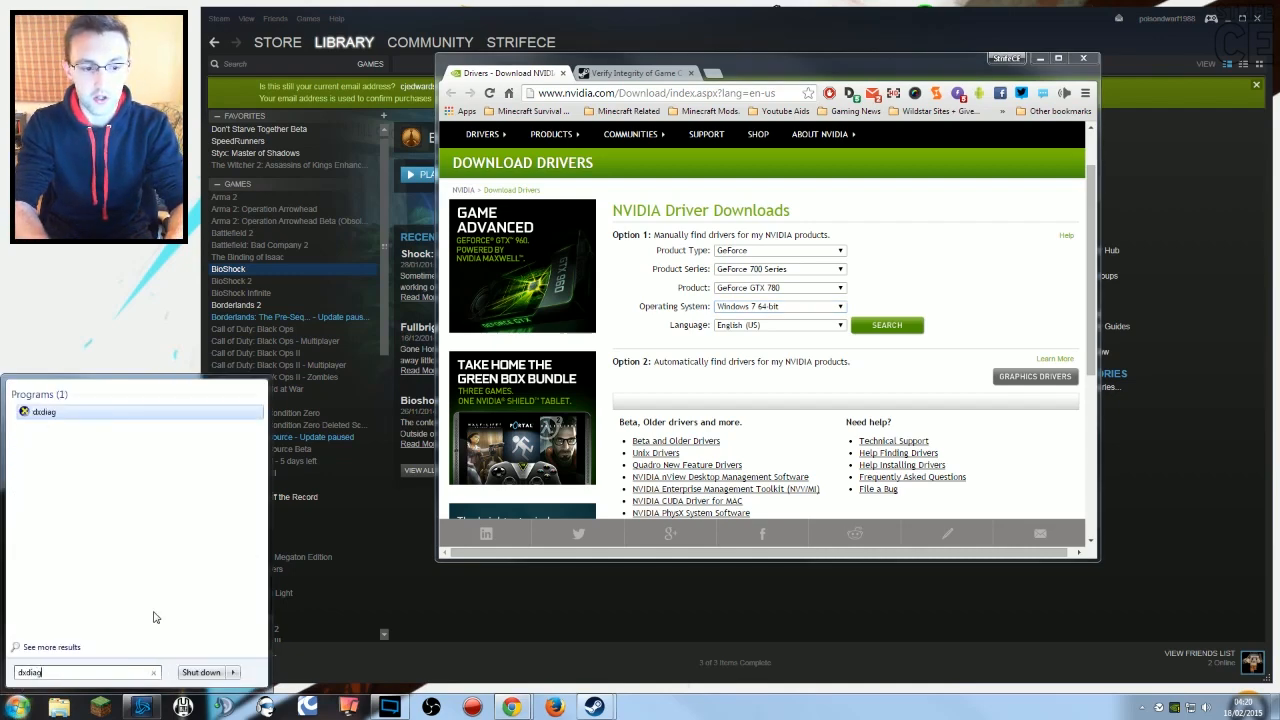
{"action": "left_click", "coordinate": [78, 421]}
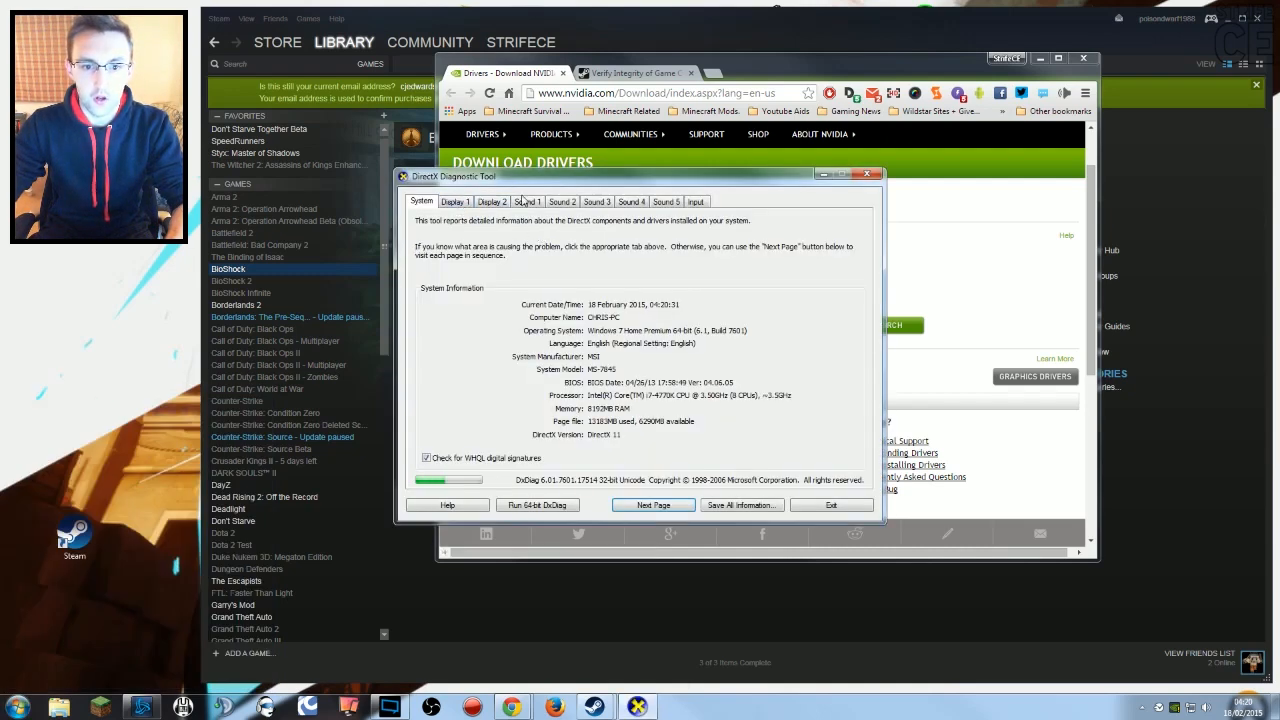
{"action": "left_click", "coordinate": [455, 202]}
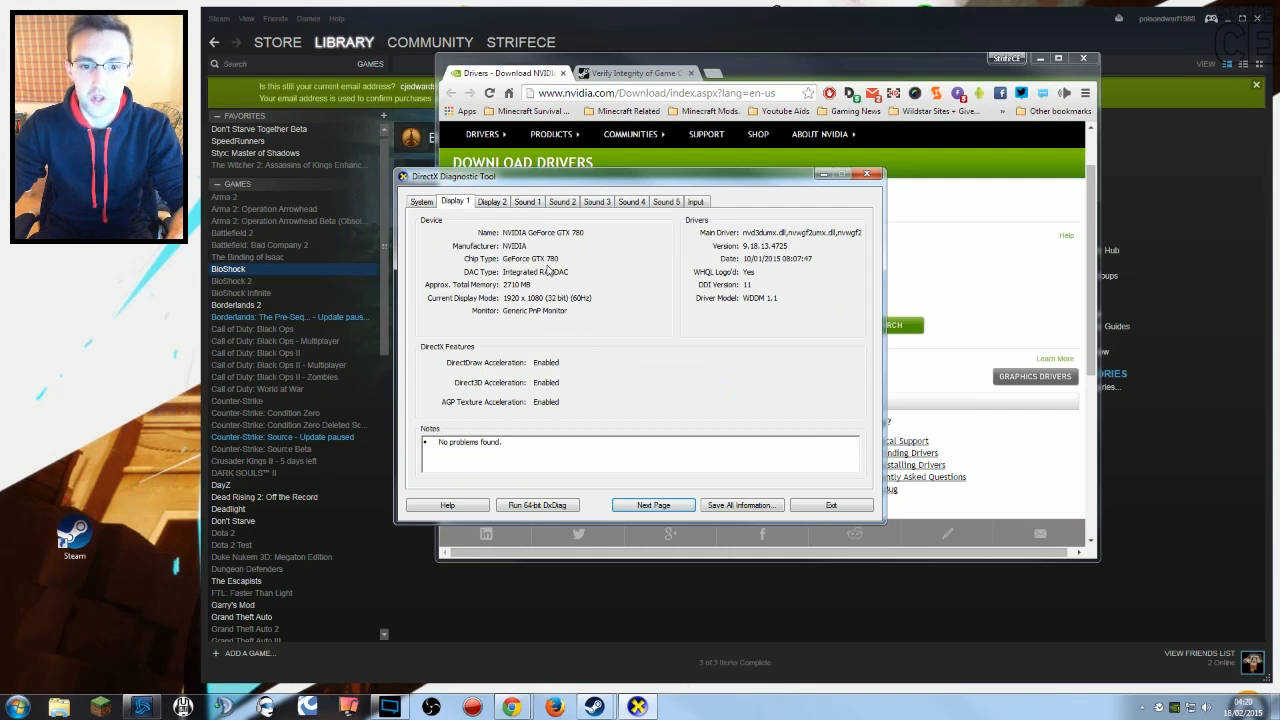
{"action": "left_click", "coordinate": [866, 177]}
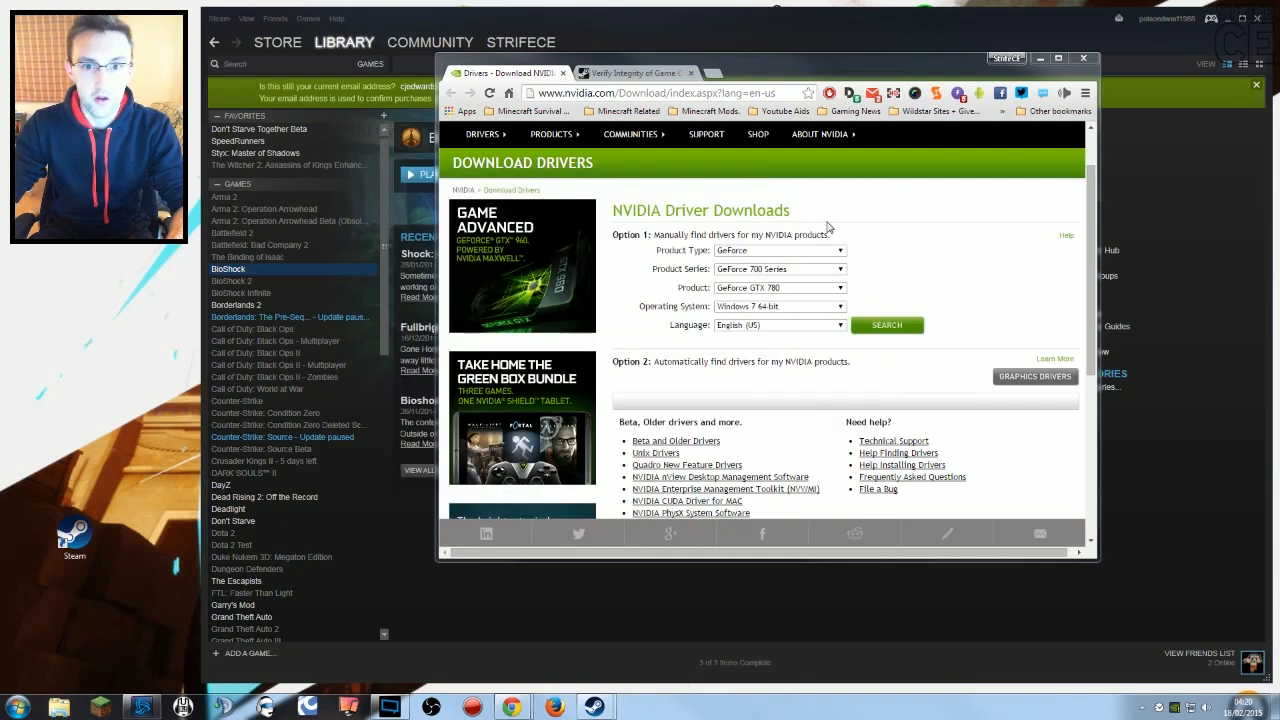
Review the product and series choices in the NVIDIA driver search and set the operating system to Windows 7 64-bit
{"action": "left_click", "coordinate": [777, 288]}
{"action": "left_click", "coordinate": [777, 289]}
{"action": "left_click", "coordinate": [777, 271]}
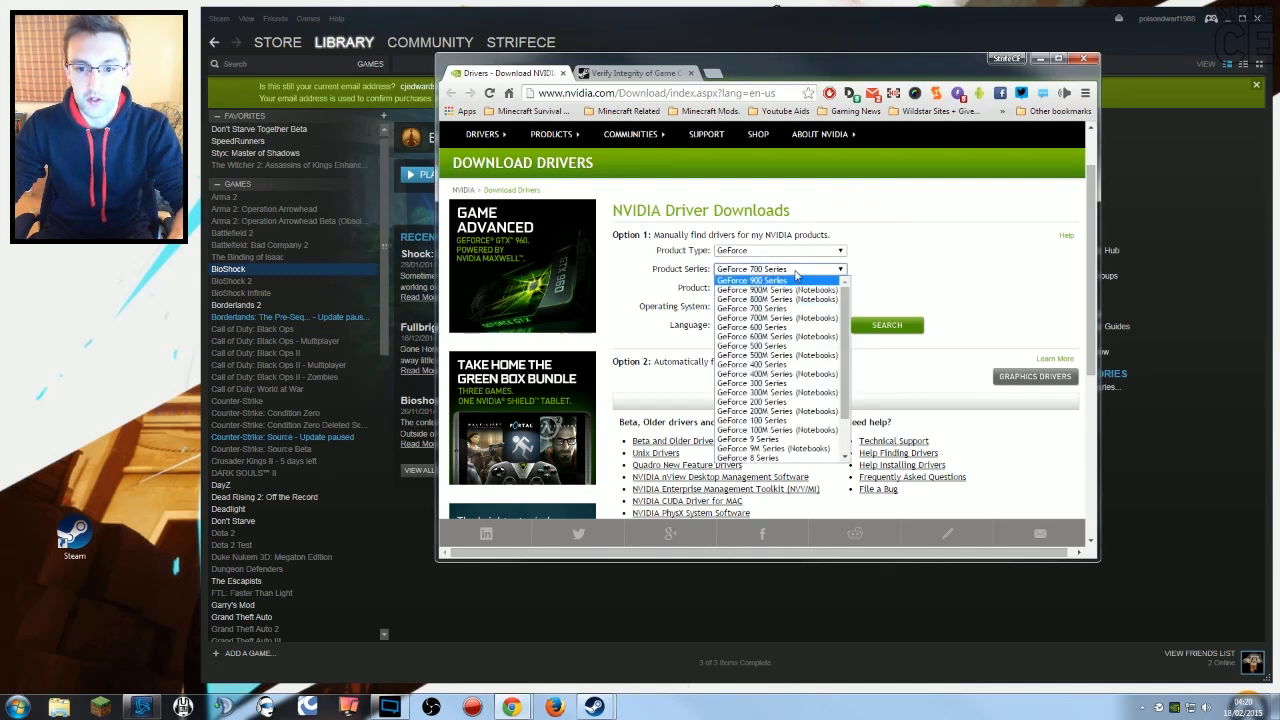
{"action": "left_click", "coordinate": [797, 269]}
{"action": "left_click", "coordinate": [790, 308]}
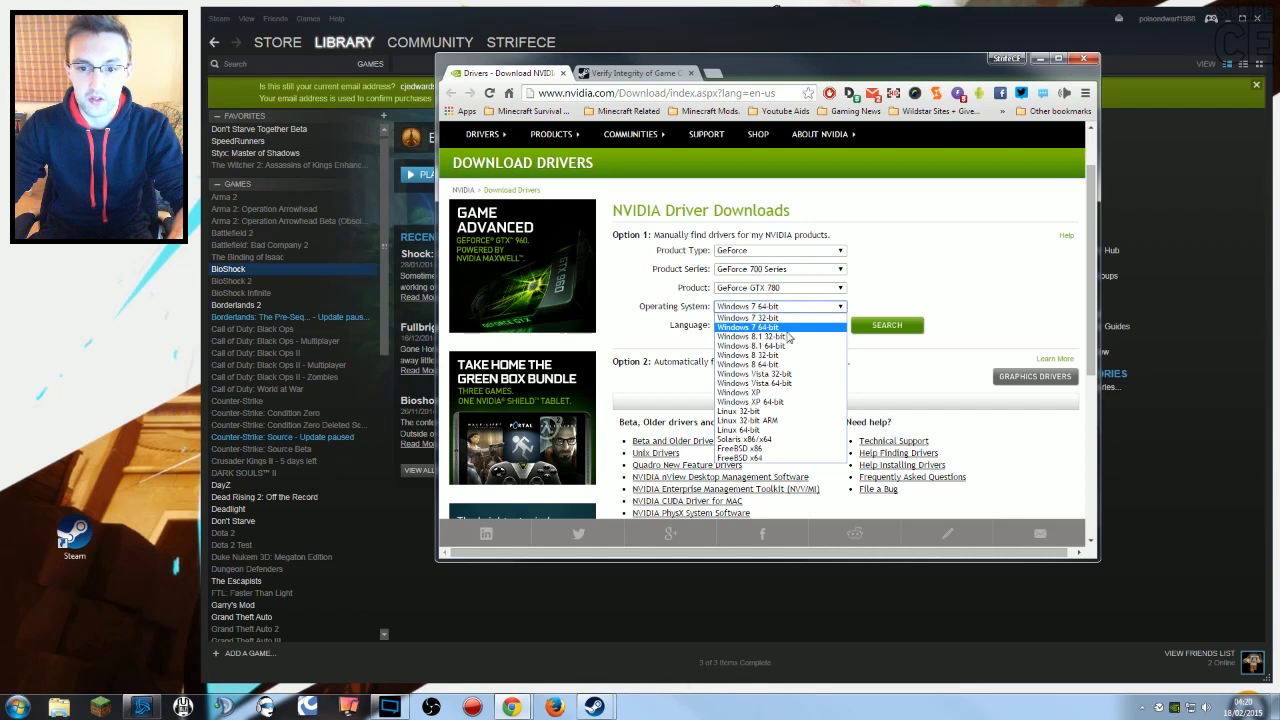
{"action": "left_click", "coordinate": [785, 328]}
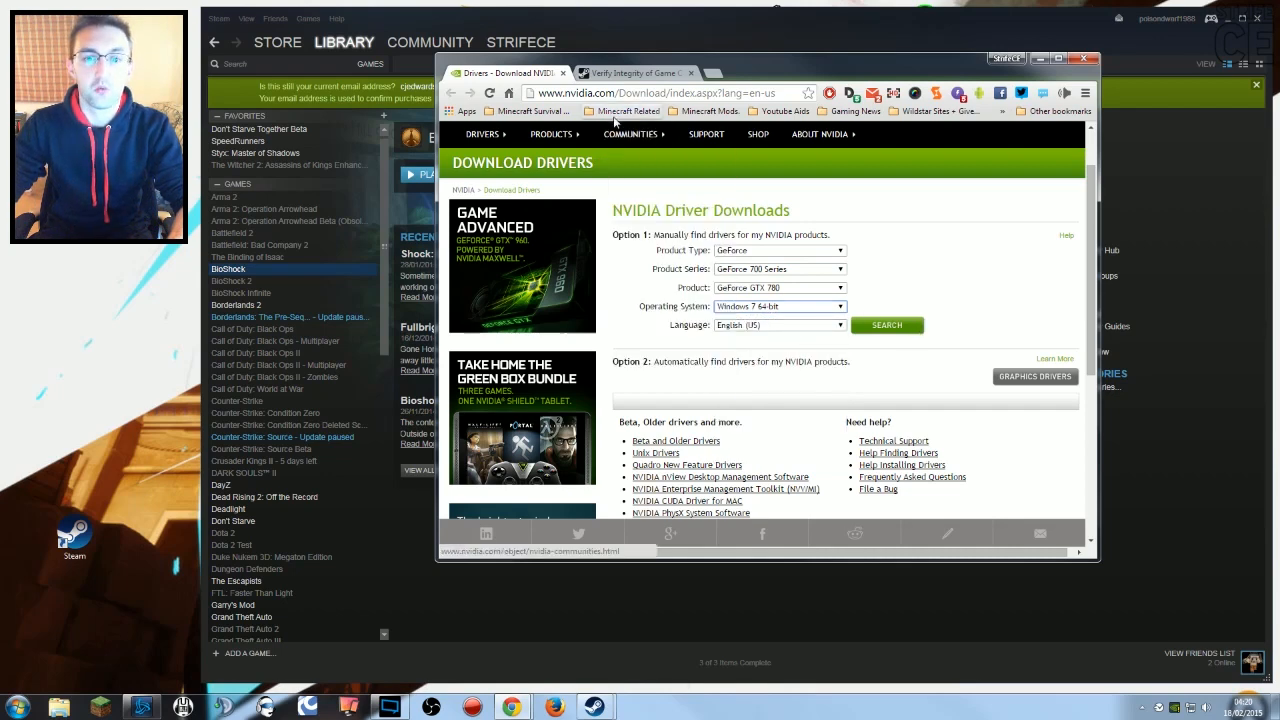
Switch back from Chrome to Steam and set the Steam desktop shortcut's compatibility properties to run the program as an administrator
{"action": "left_click", "coordinate": [844, 40]}
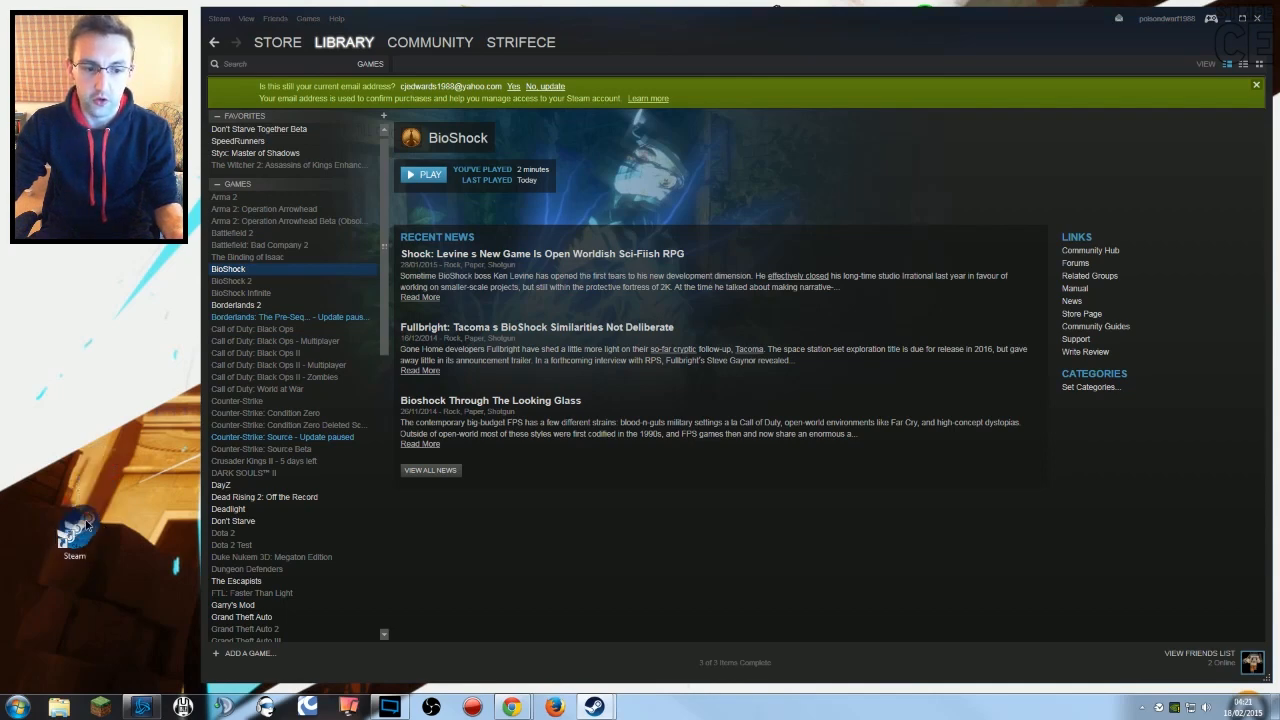
{"action": "mouse_move", "coordinate": [76, 530]}
{"action": "left_mouse_down"}
{"action": "mouse_move", "coordinate": [50, 566]}
{"action": "mouse_move", "coordinate": [60, 545]}
{"action": "left_mouse_up"}
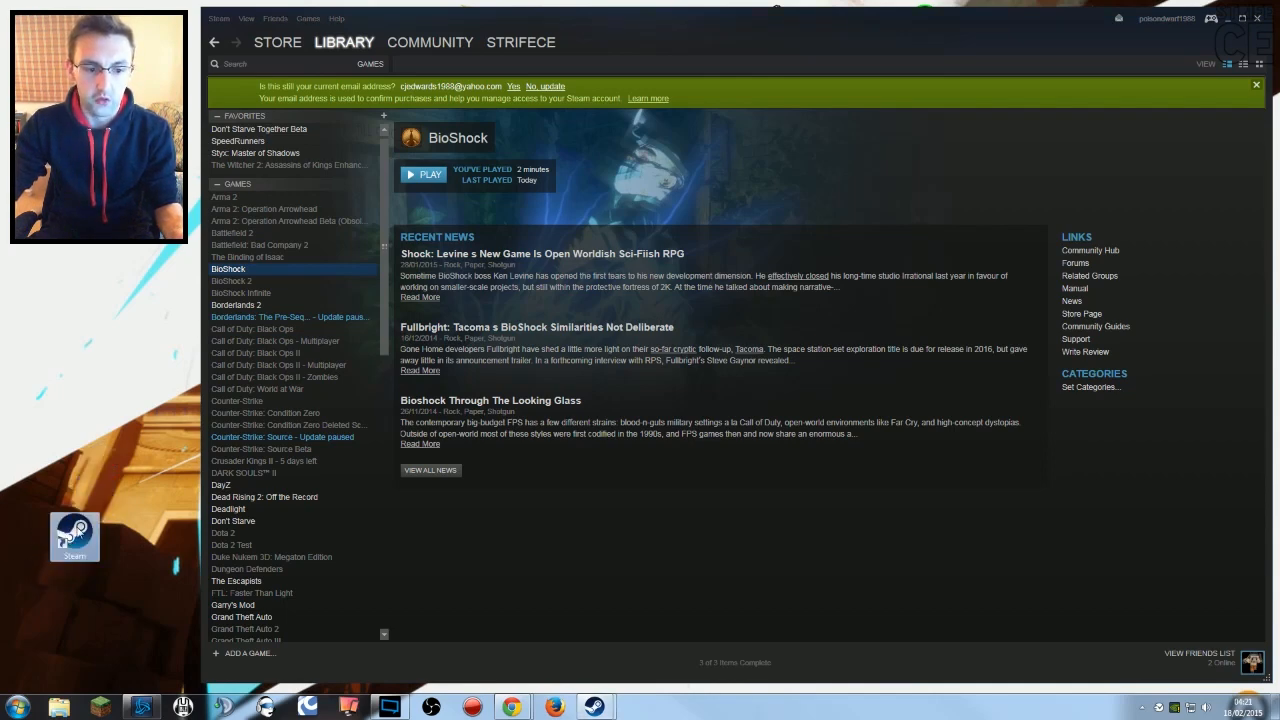
{"action": "right_click", "coordinate": [78, 528]}
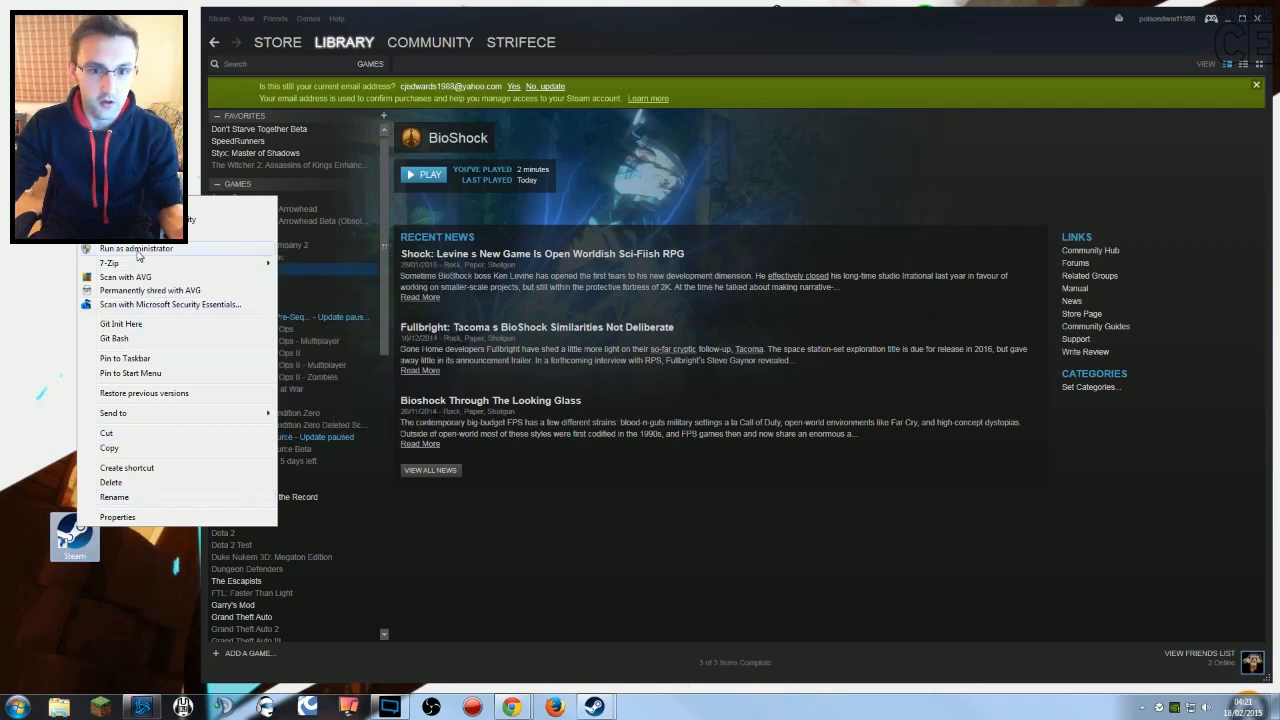
{"action": "left_click", "coordinate": [120, 517]}
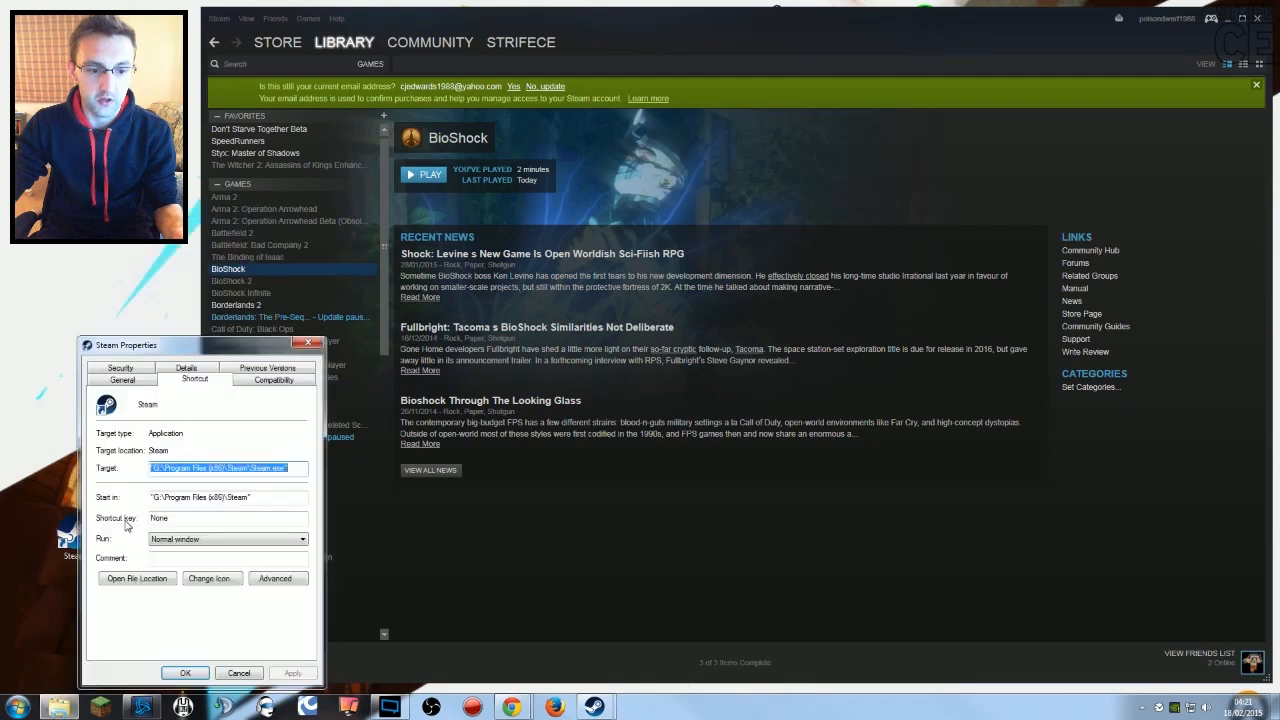
{"action": "left_click", "coordinate": [258, 383]}
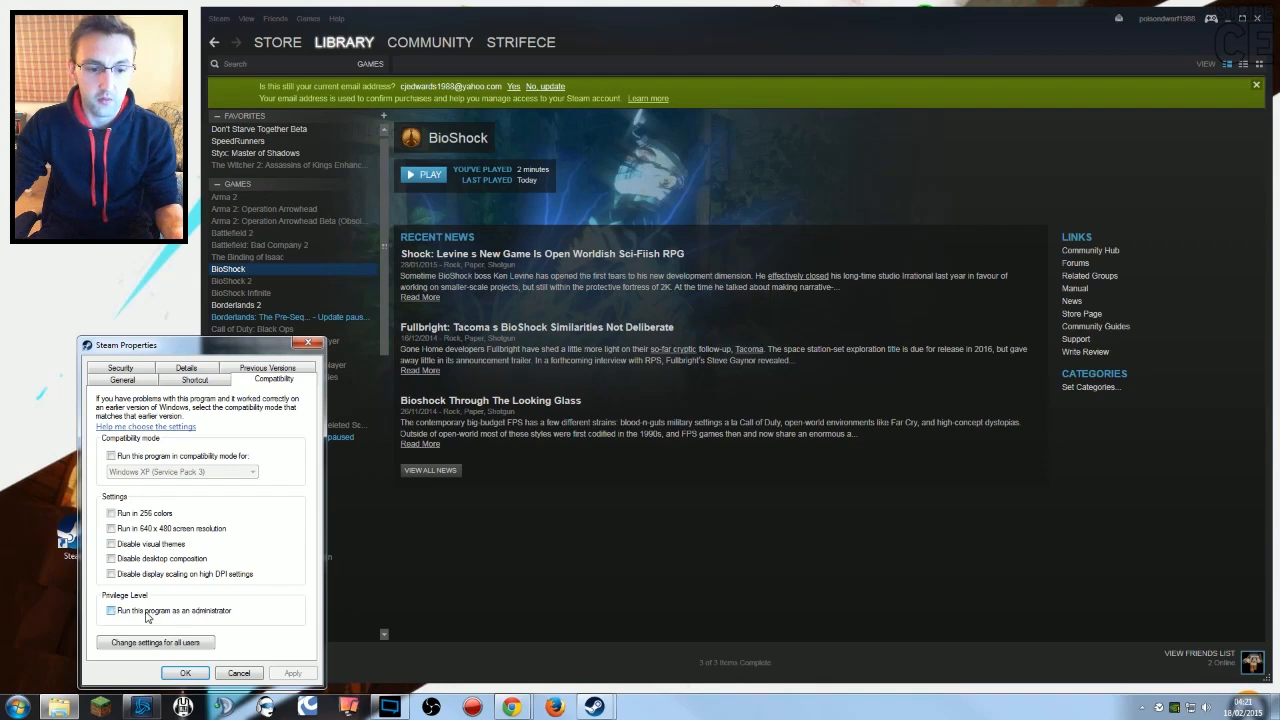
{"action": "left_click", "coordinate": [111, 611]}
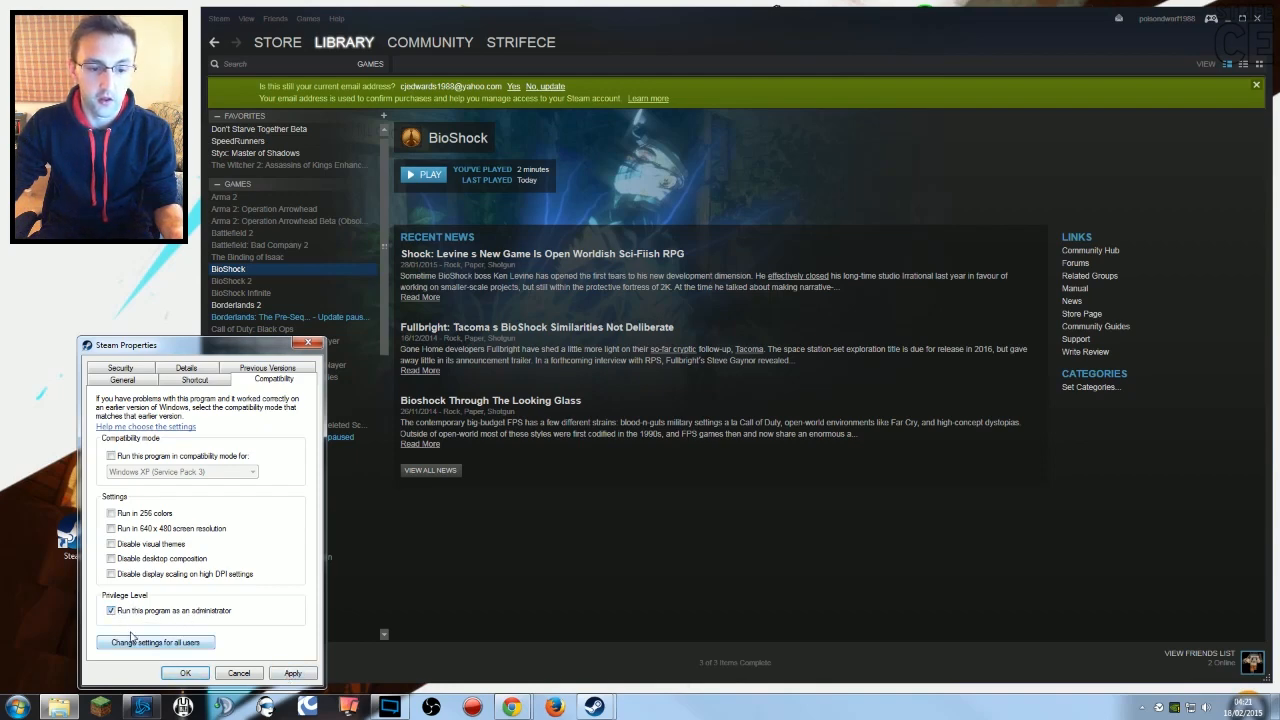
{"action": "left_click", "coordinate": [195, 674]}
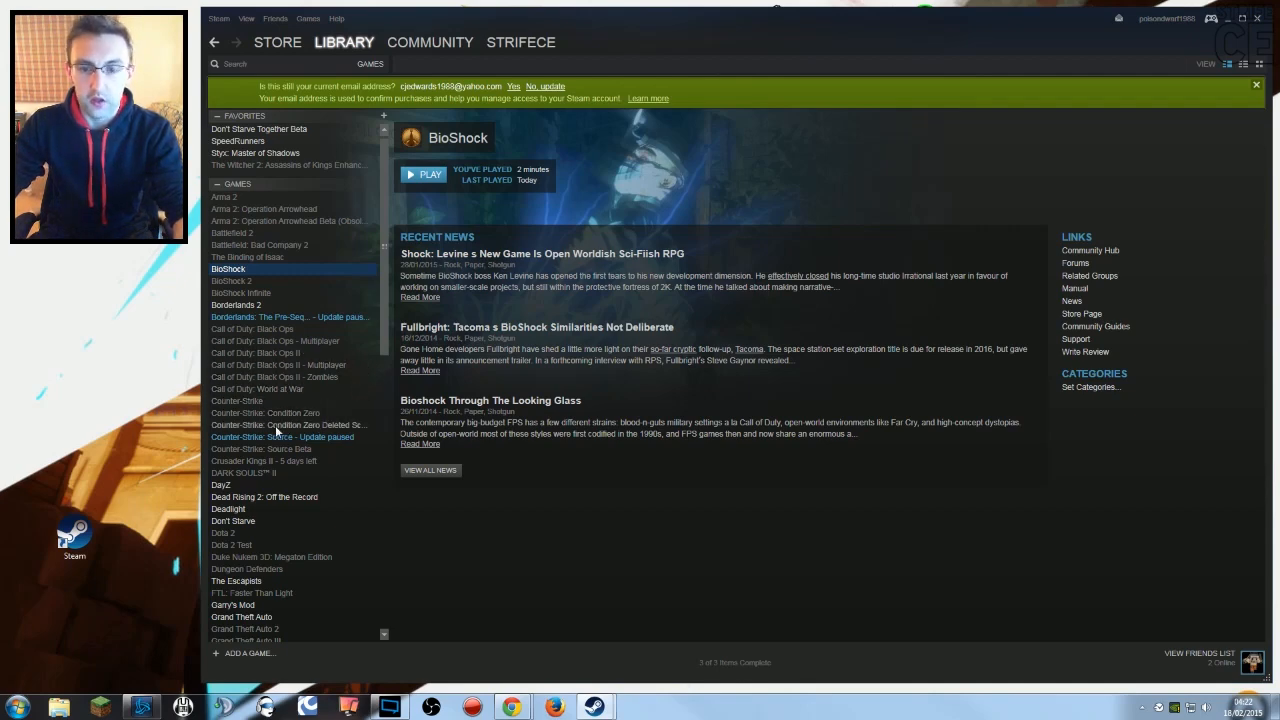
Search Windows for "firewall", look through the programs allowed through Windows Firewall, and close the list
{"action": "left_click", "coordinate": [18, 707]}
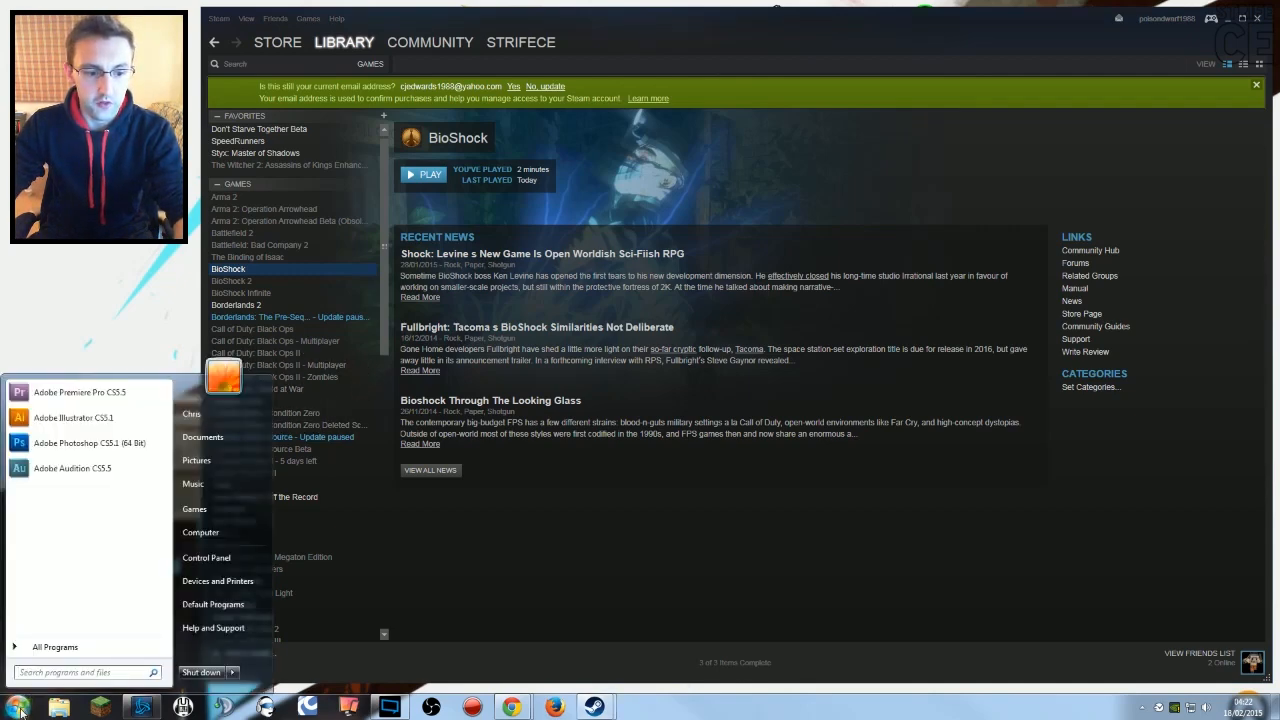
{"action": "type", "text": "firewall"}
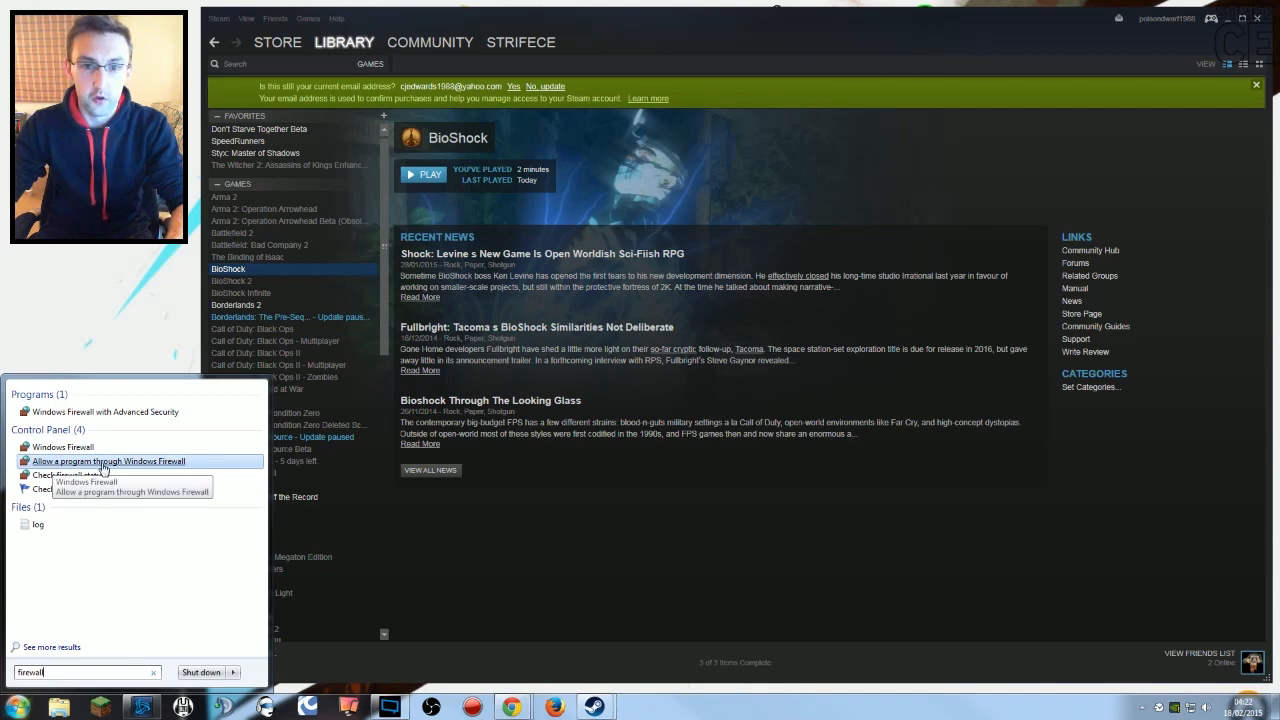
{"action": "left_click", "coordinate": [103, 462]}
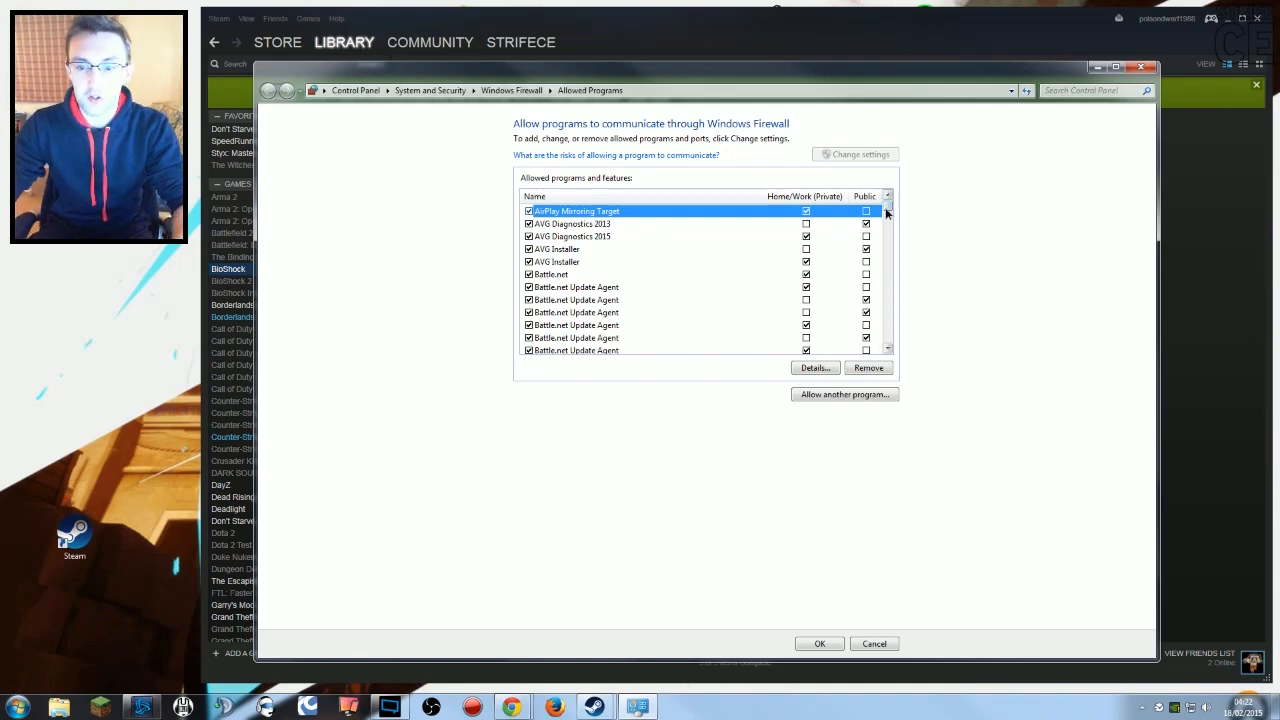
{"action": "left_click_drag", "start_coordinate": [886, 211], "coordinate": [895, 239]}
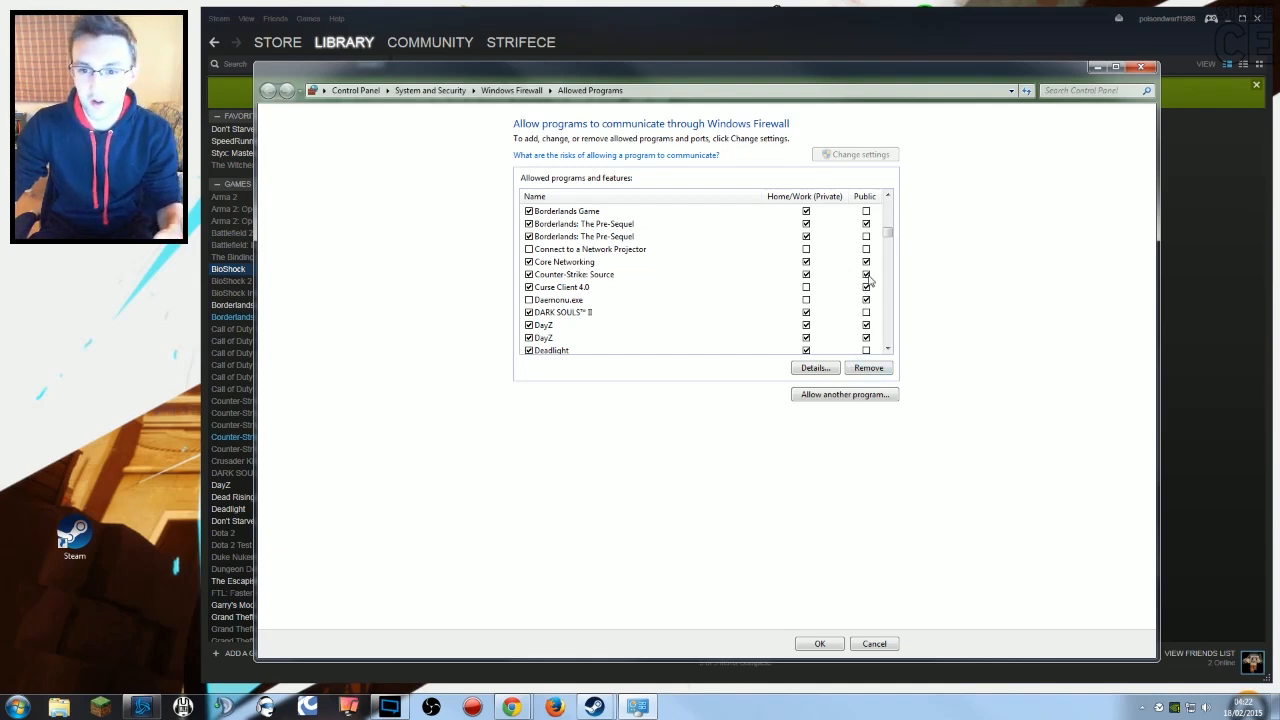
{"action": "left_click", "coordinate": [819, 643]}
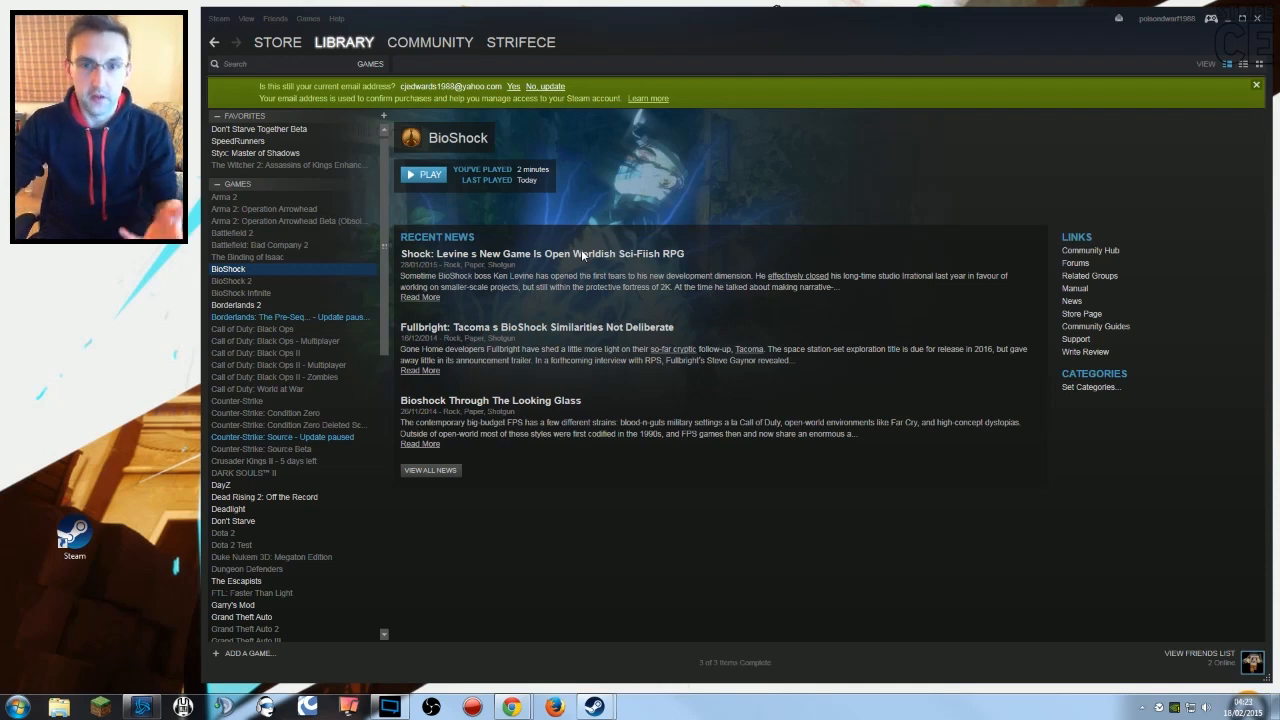
Bring up the Steam client's account, update, backup and settings commands
{"action": "left_click", "coordinate": [218, 20]}
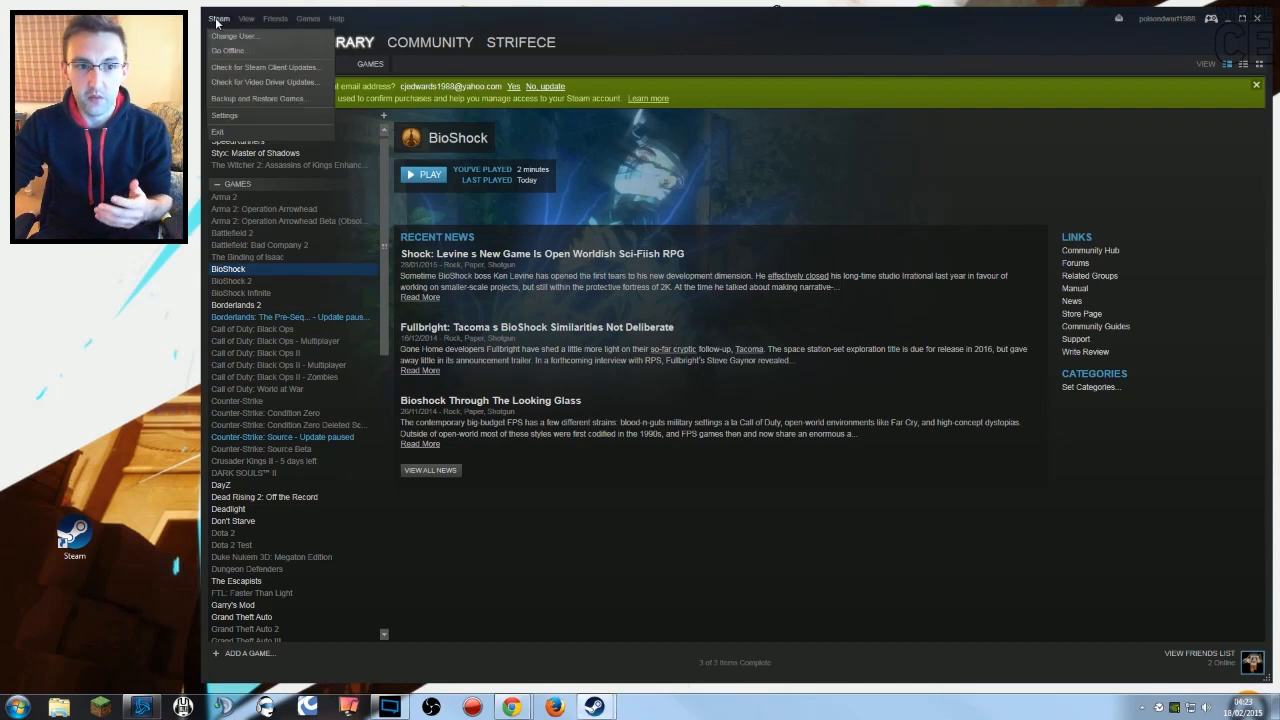